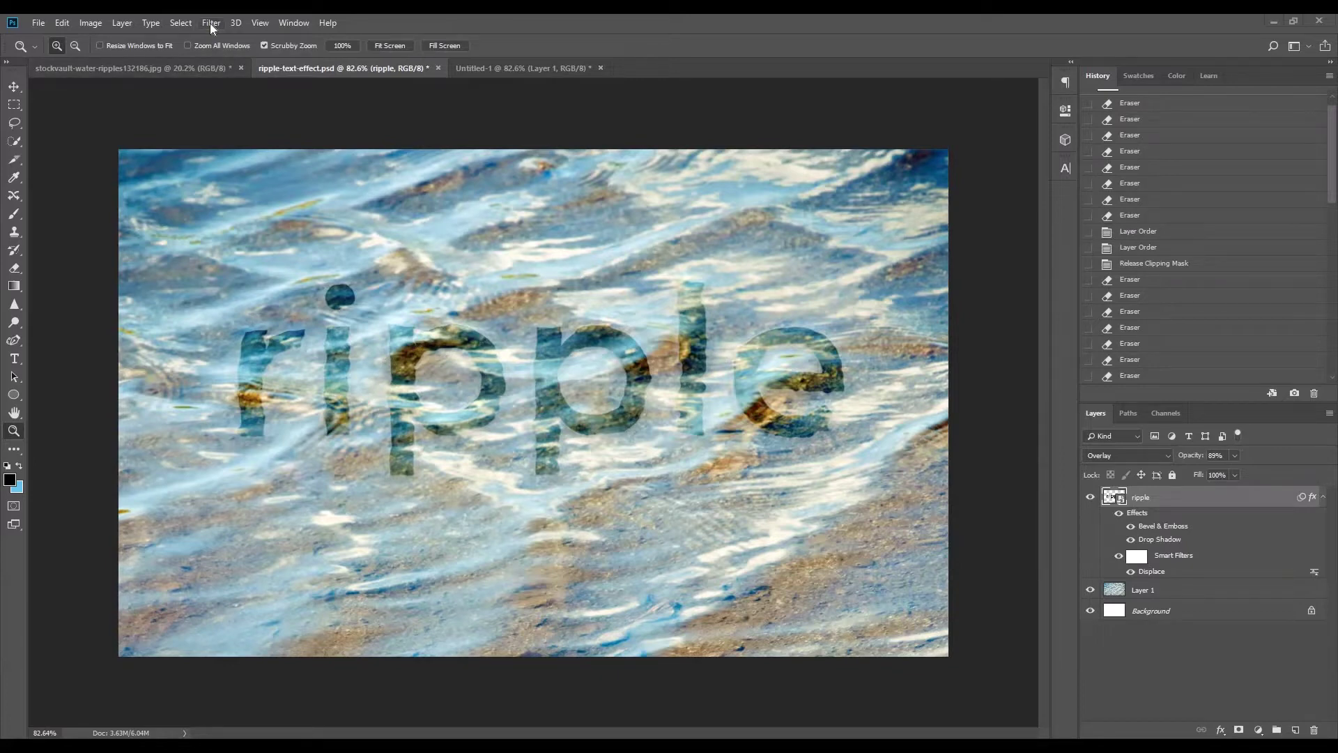
Look through the Filter > Distort submenu and dismiss it without applying a filter
{"action": "left_click", "coordinate": [211, 25]}
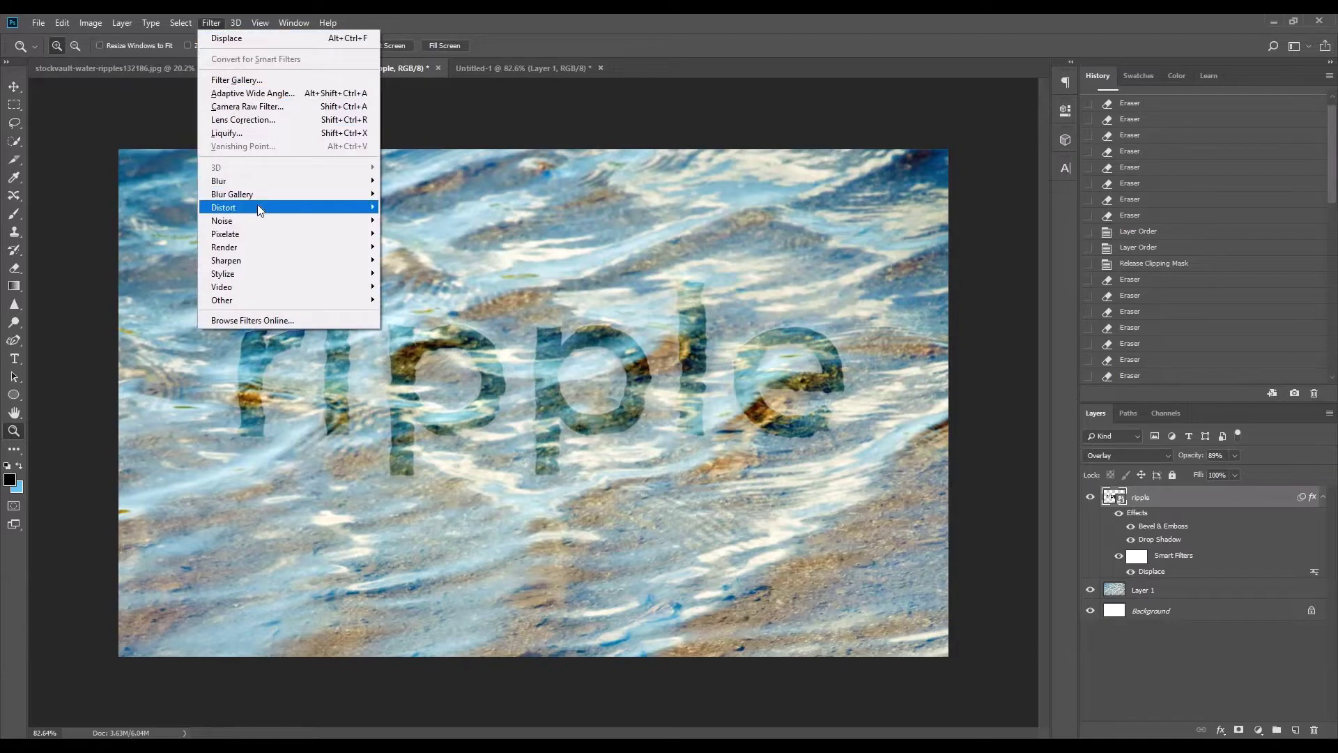
{"action": "mouse_move", "coordinate": [259, 210]}
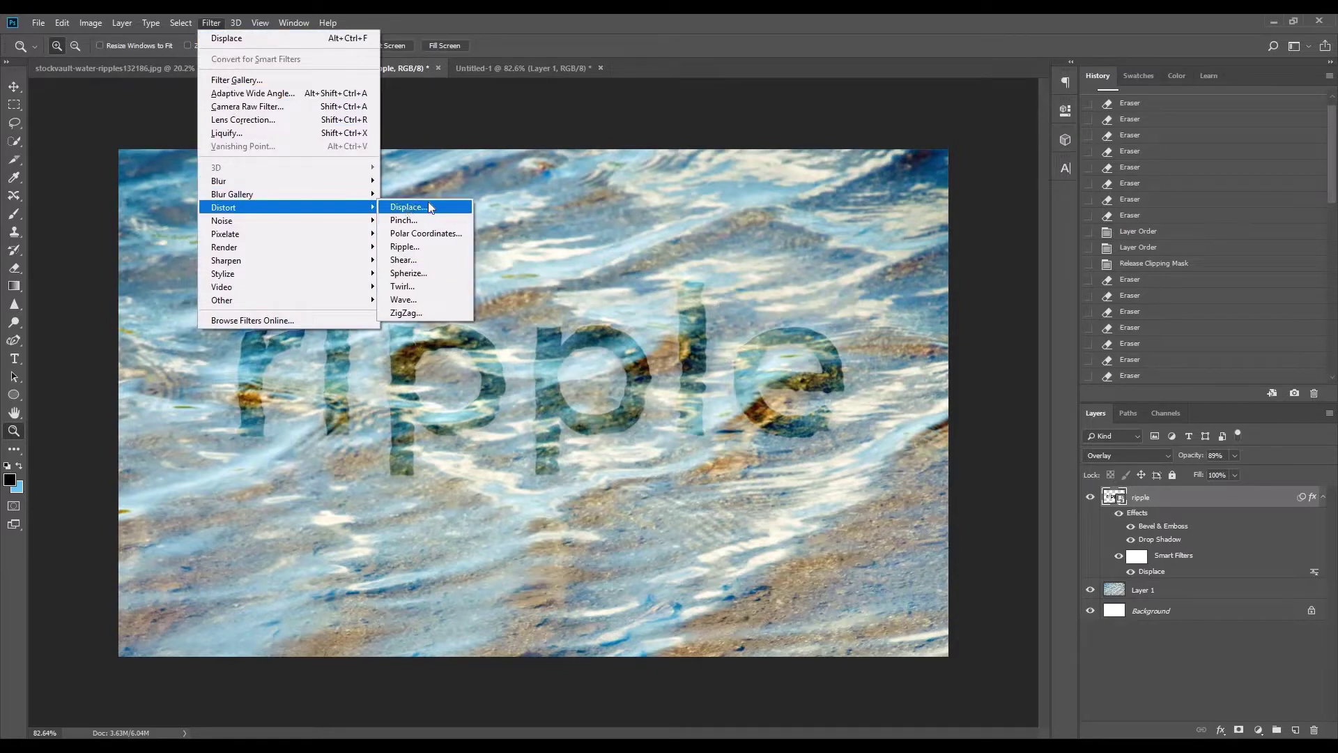
{"action": "left_click", "coordinate": [440, 19]}
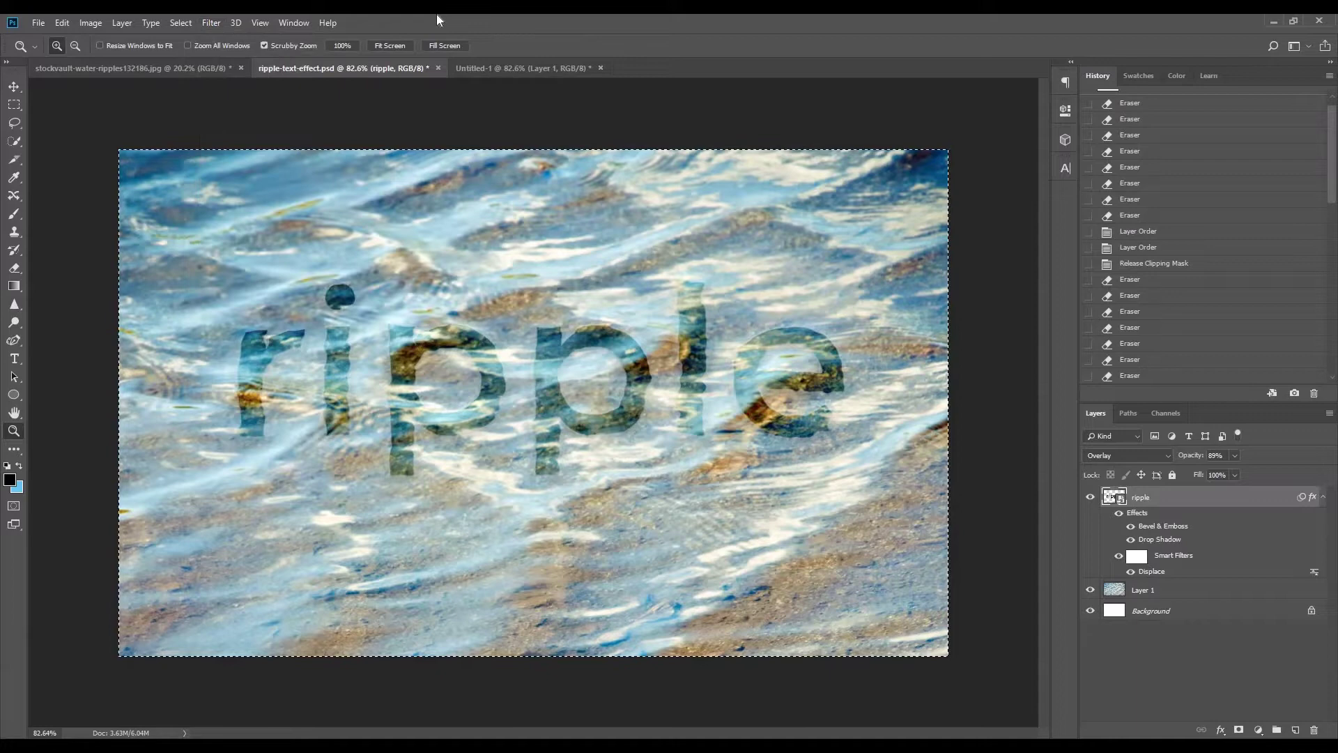
On the Untitled-1 water photo, compare the Red, Green and Blue channels, ending on Red
{"action": "left_click", "coordinate": [483, 67]}
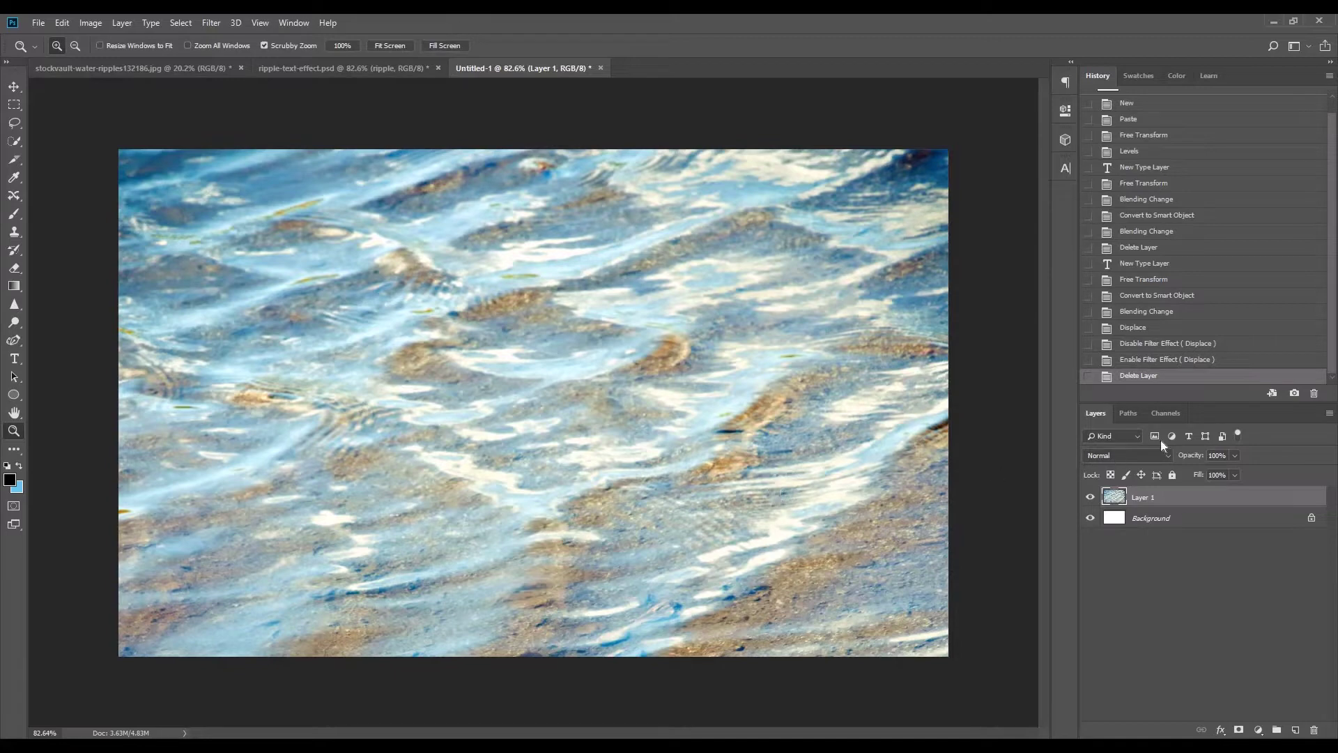
{"action": "left_click", "coordinate": [1169, 414]}
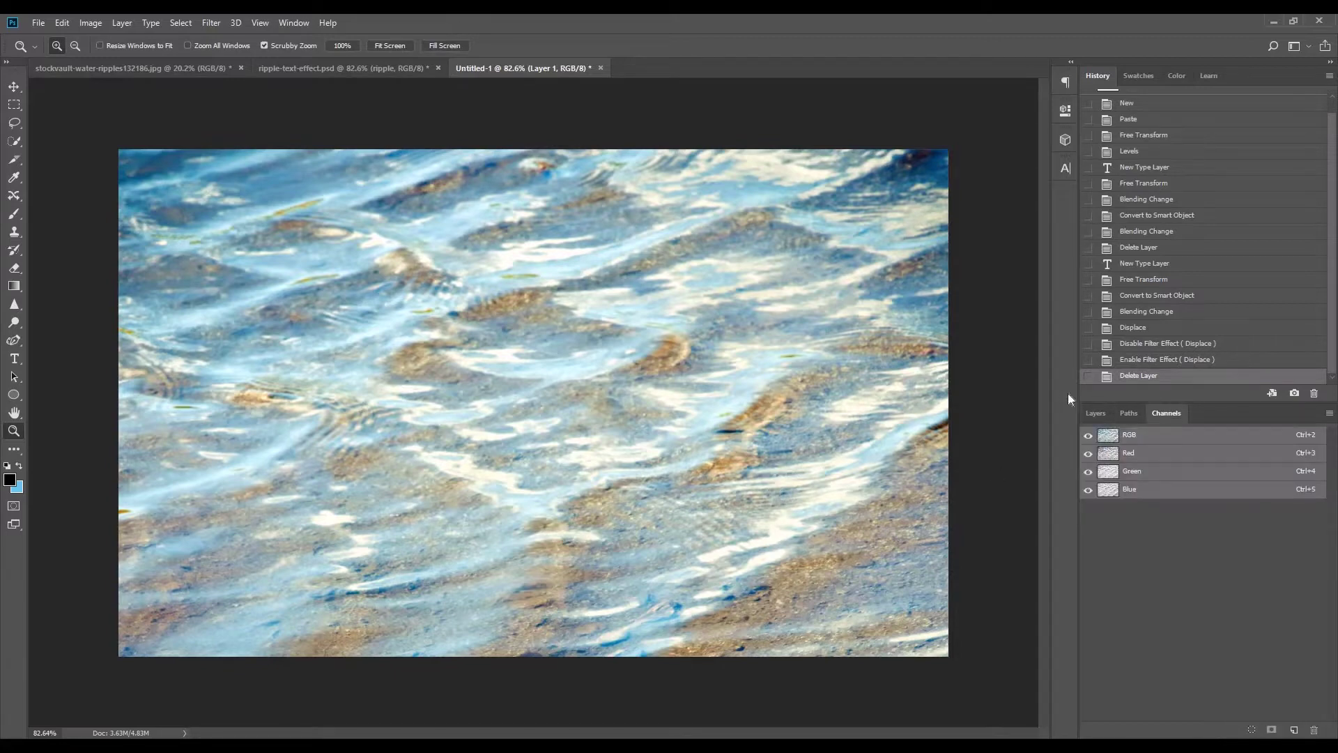
{"action": "left_click", "coordinate": [1139, 458]}
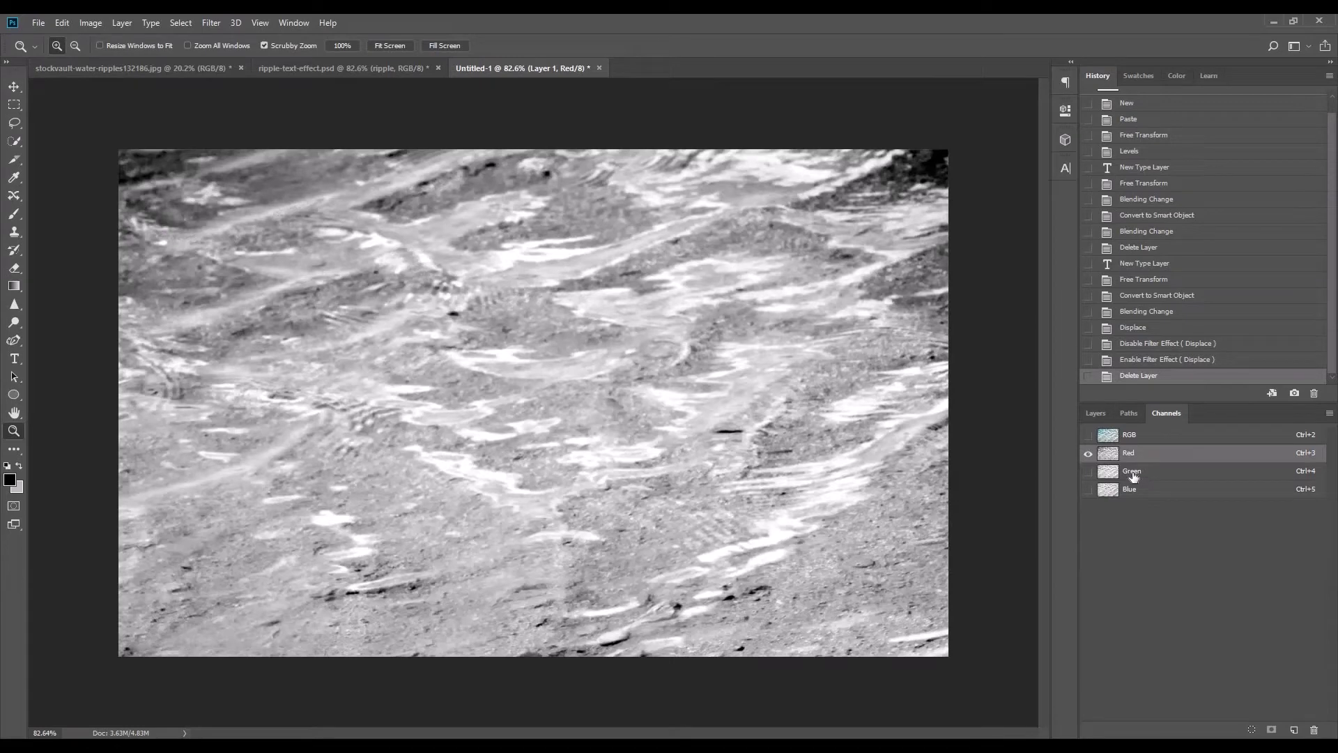
{"action": "left_click", "coordinate": [1133, 474]}
{"action": "left_click", "coordinate": [1131, 489]}
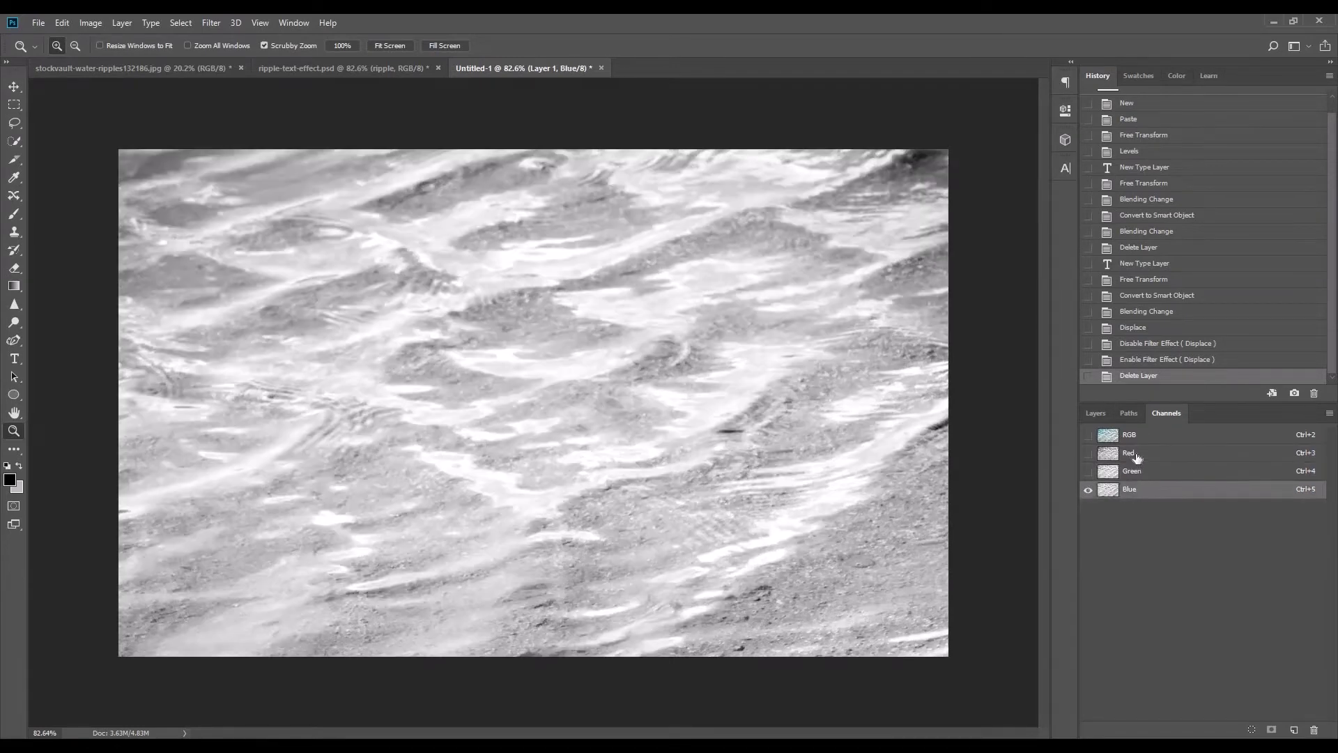
{"action": "left_click", "coordinate": [1137, 457]}
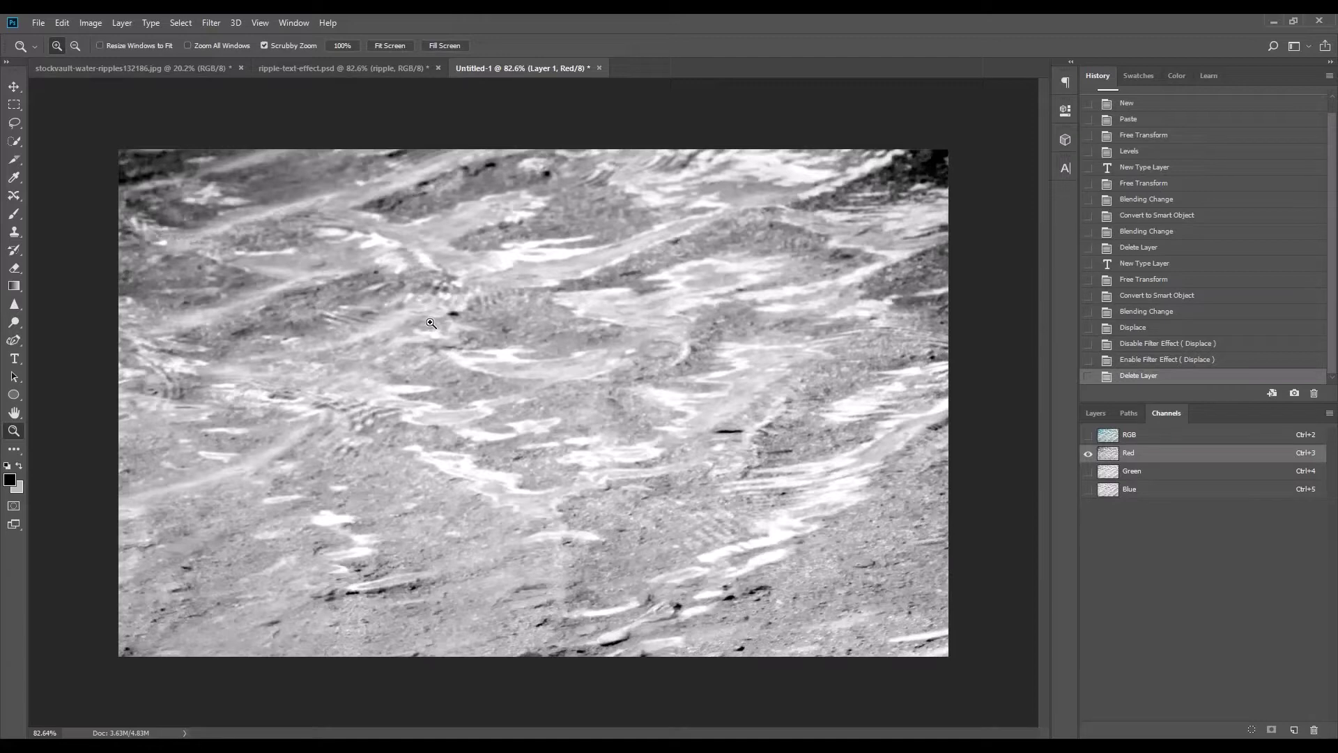
Duplicate the Red channel to a new document, creating Untitled-2 with channel Alpha 1
{"action": "right_click", "coordinate": [1149, 453]}
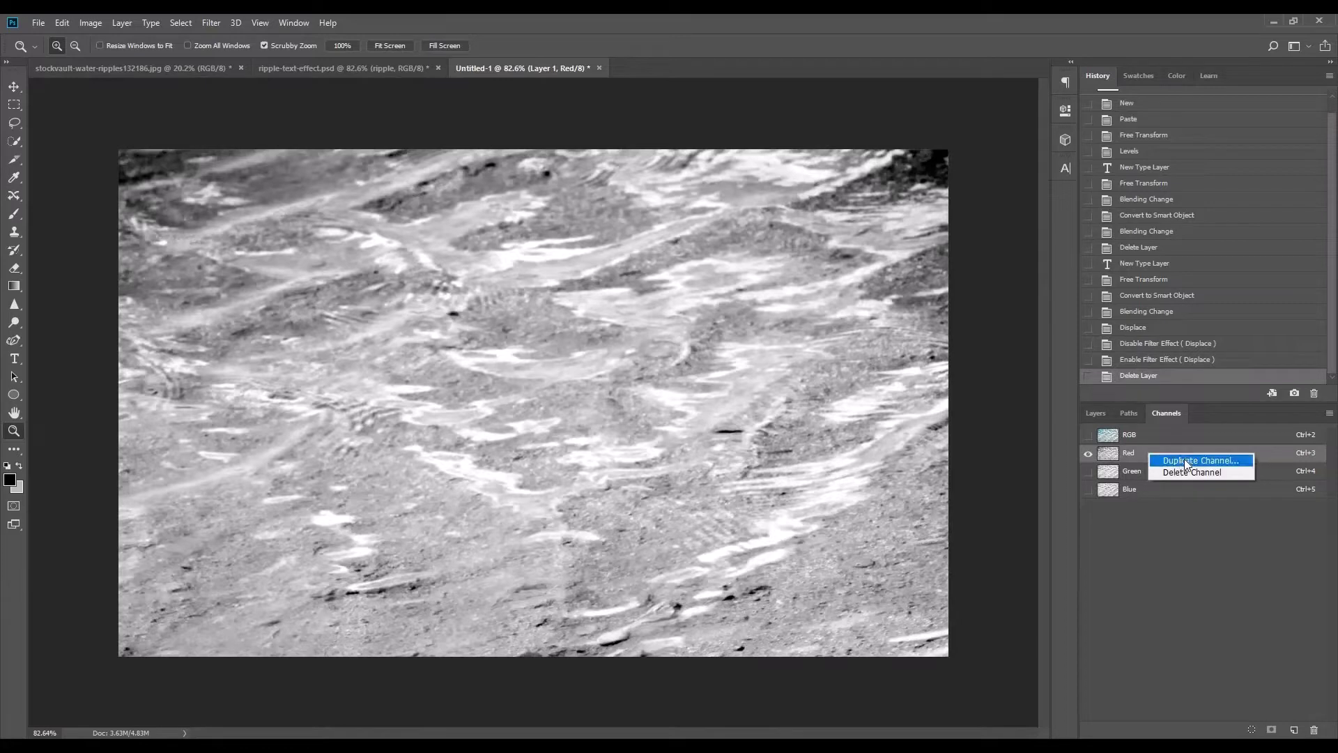
{"action": "left_click", "coordinate": [1186, 458]}
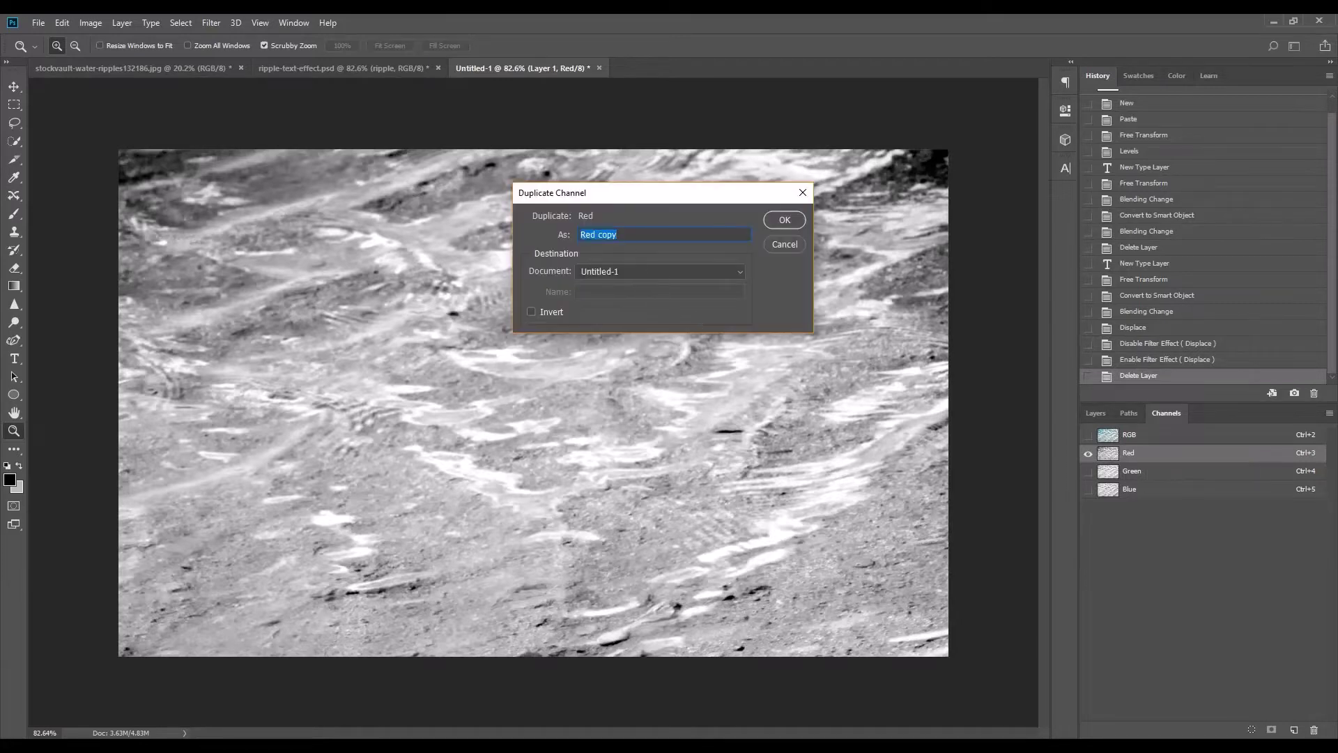
{"action": "left_click", "coordinate": [635, 274]}
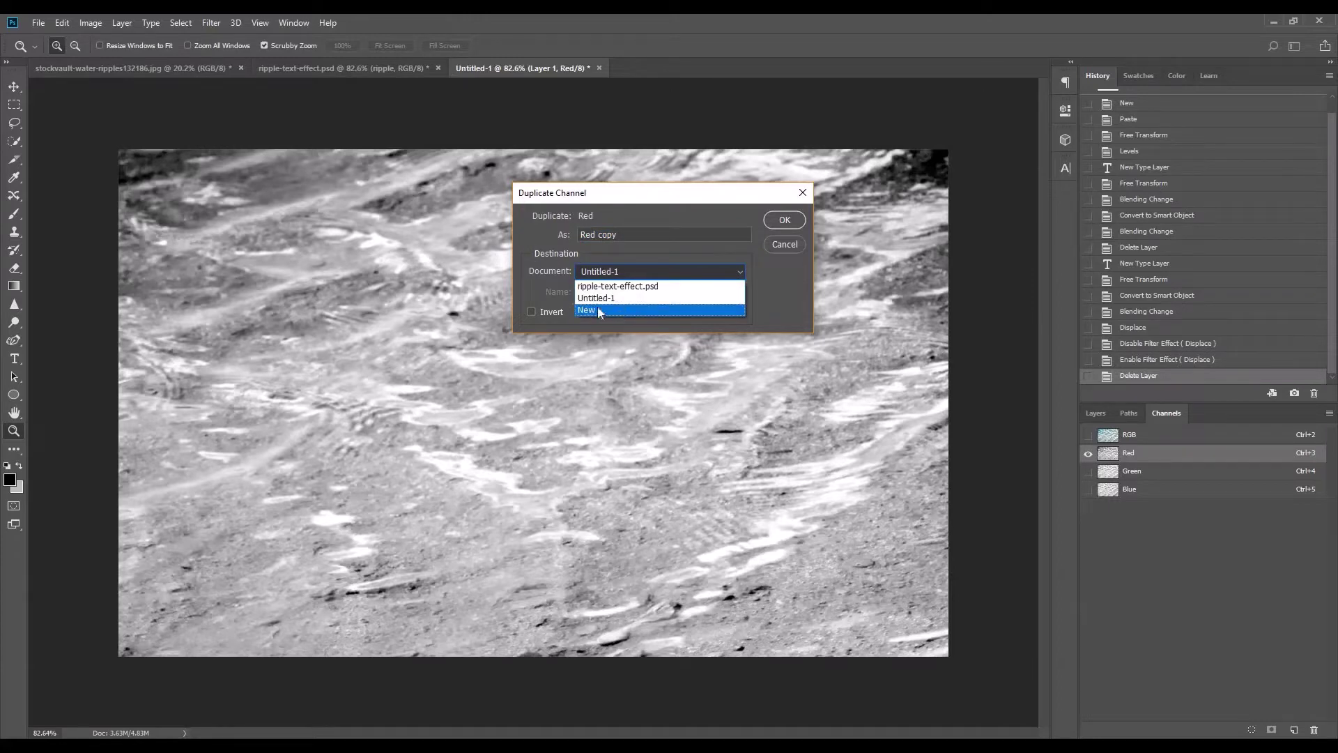
{"action": "left_click", "coordinate": [600, 308]}
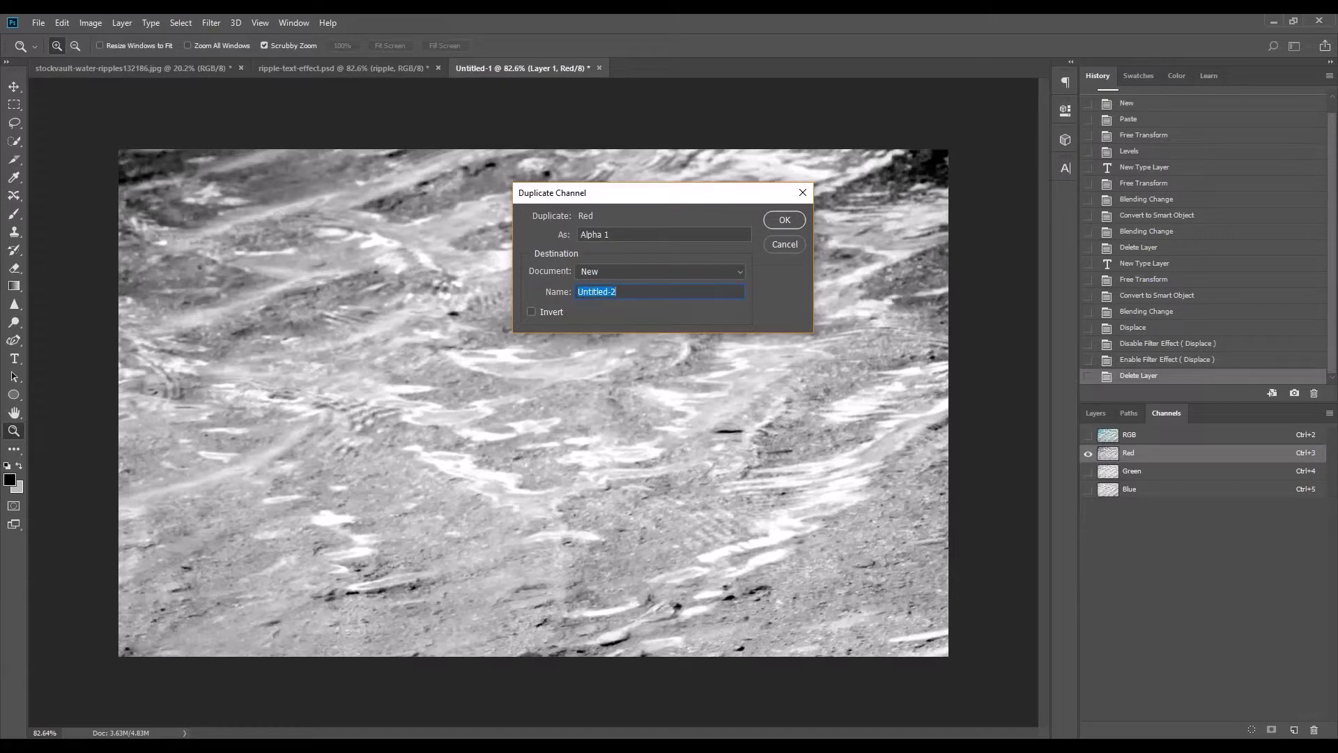
{"action": "left_click", "coordinate": [773, 220]}
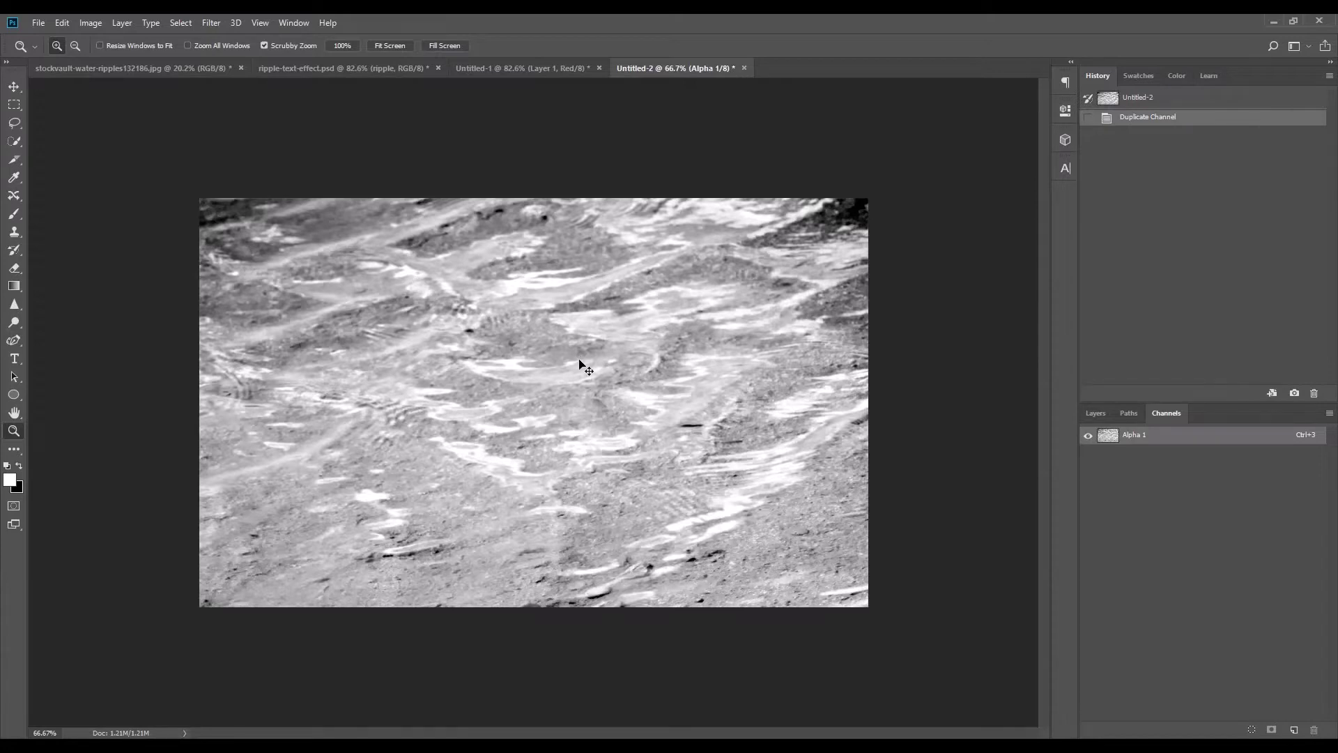
Apply Levels to the Alpha 1 map with input values 50, 0.87 and 246
{"action": "key", "text": "ctrl+l"}
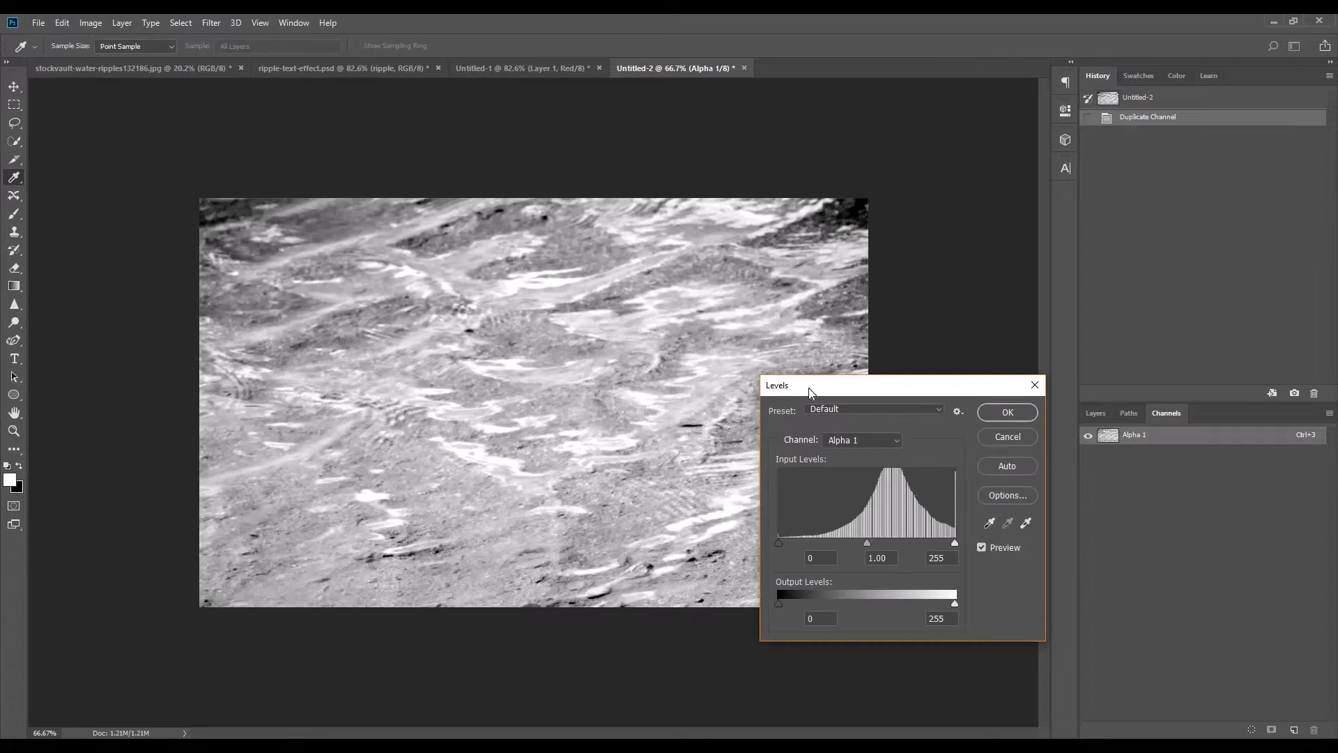
{"action": "left_click_drag", "start_coordinate": [808, 388], "coordinate": [661, 333]}
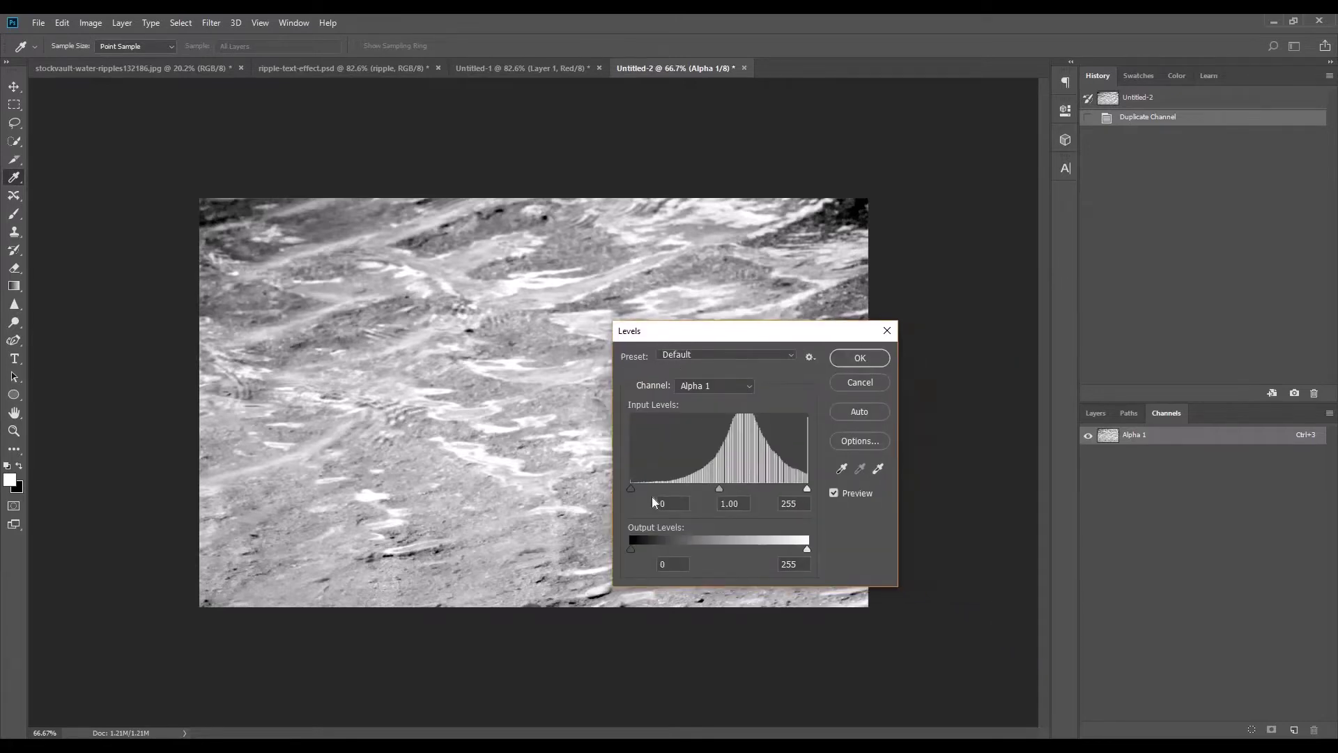
{"action": "left_click_drag", "start_coordinate": [631, 489], "coordinate": [666, 488]}
{"action": "left_click_drag", "start_coordinate": [807, 488], "coordinate": [801, 488]}
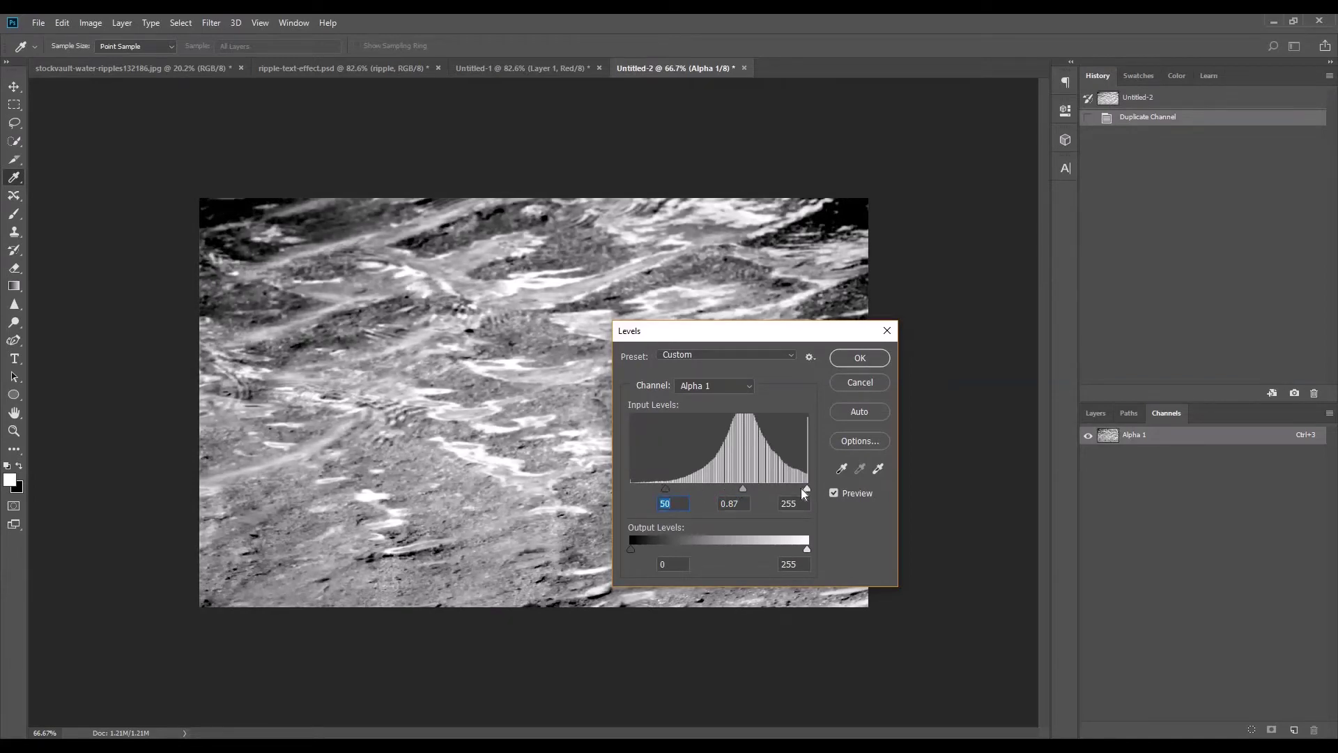
{"action": "left_click", "coordinate": [862, 359]}
{"action": "key", "text": "z"}
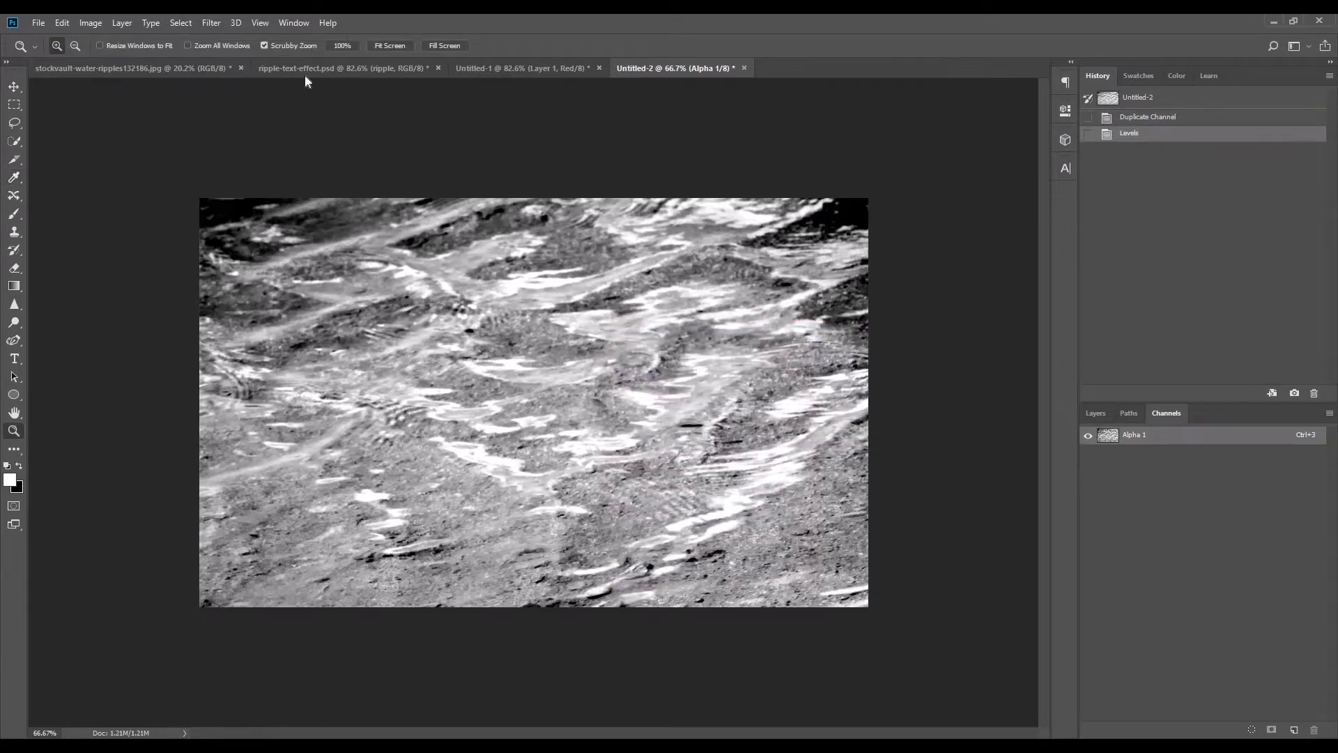
Blur the Alpha 1 map with a 3.5-pixel Gaussian Blur
{"action": "left_click", "coordinate": [211, 23]}
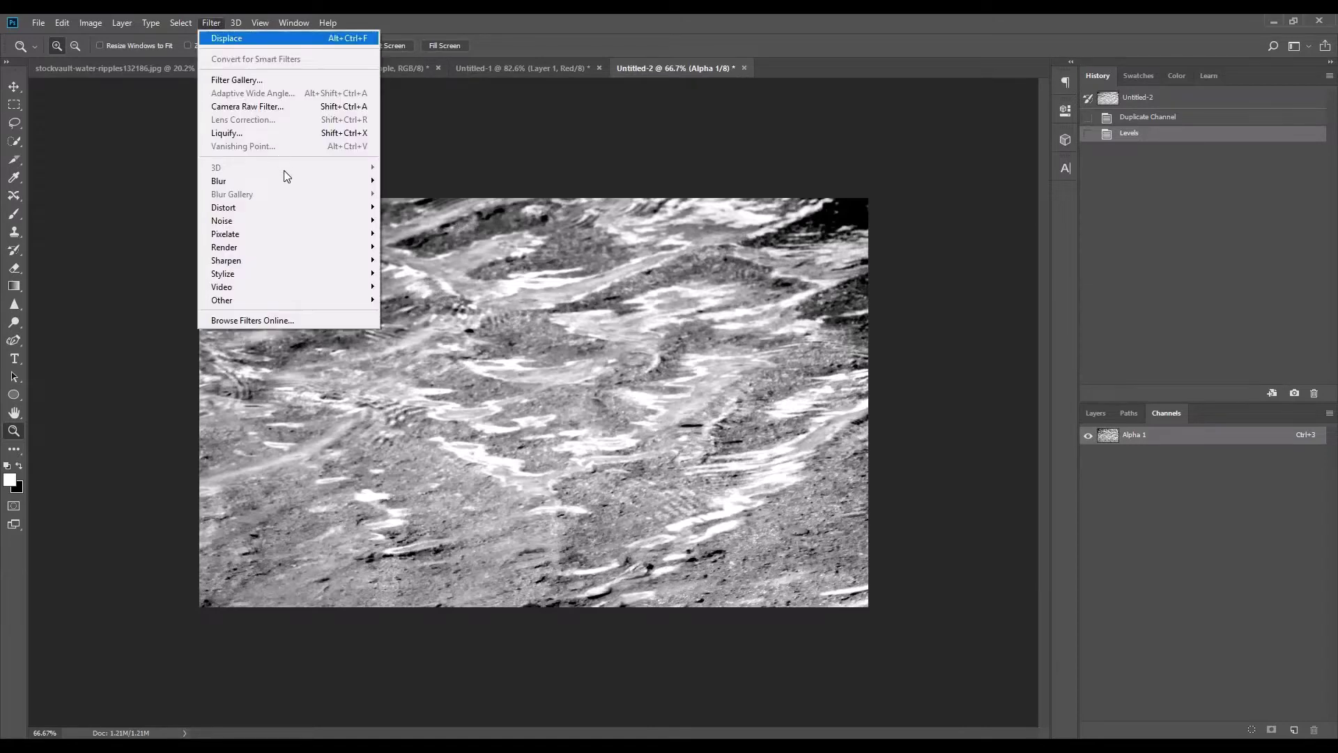
{"action": "mouse_move", "coordinate": [308, 180]}
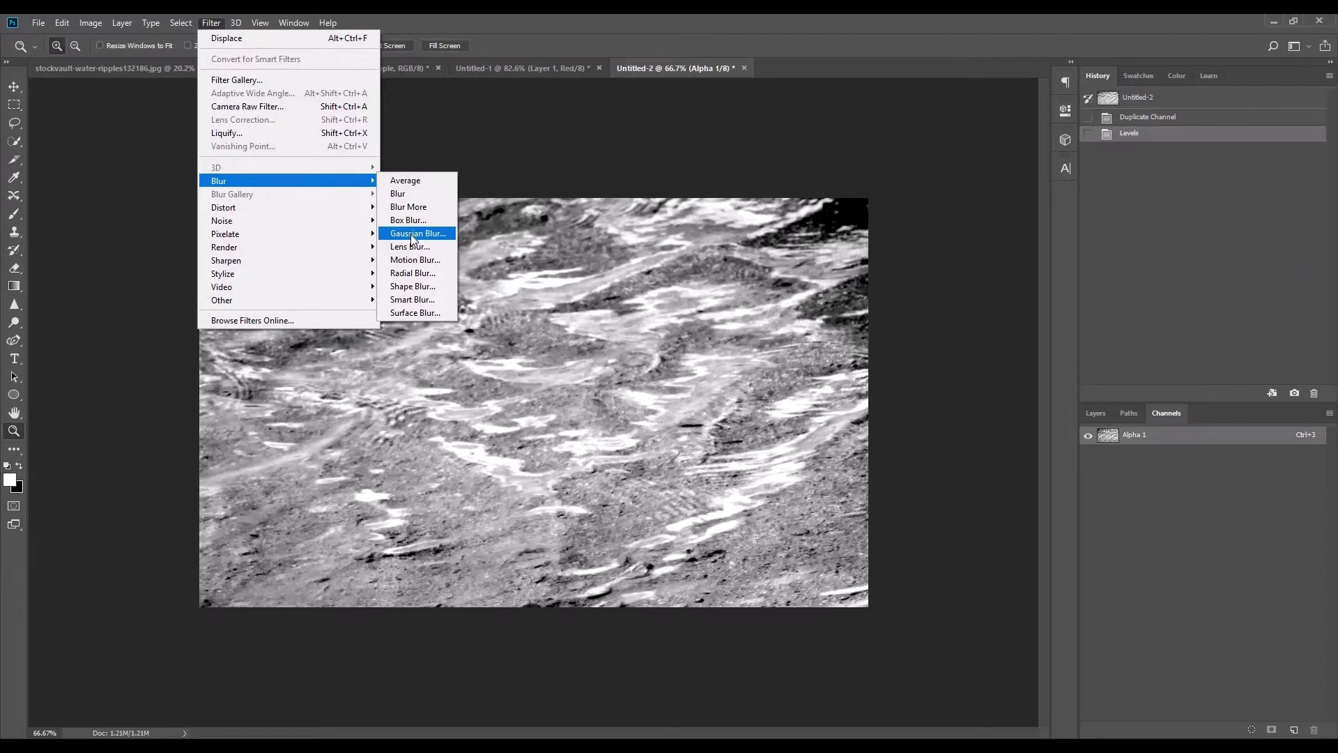
{"action": "left_click", "coordinate": [432, 233]}
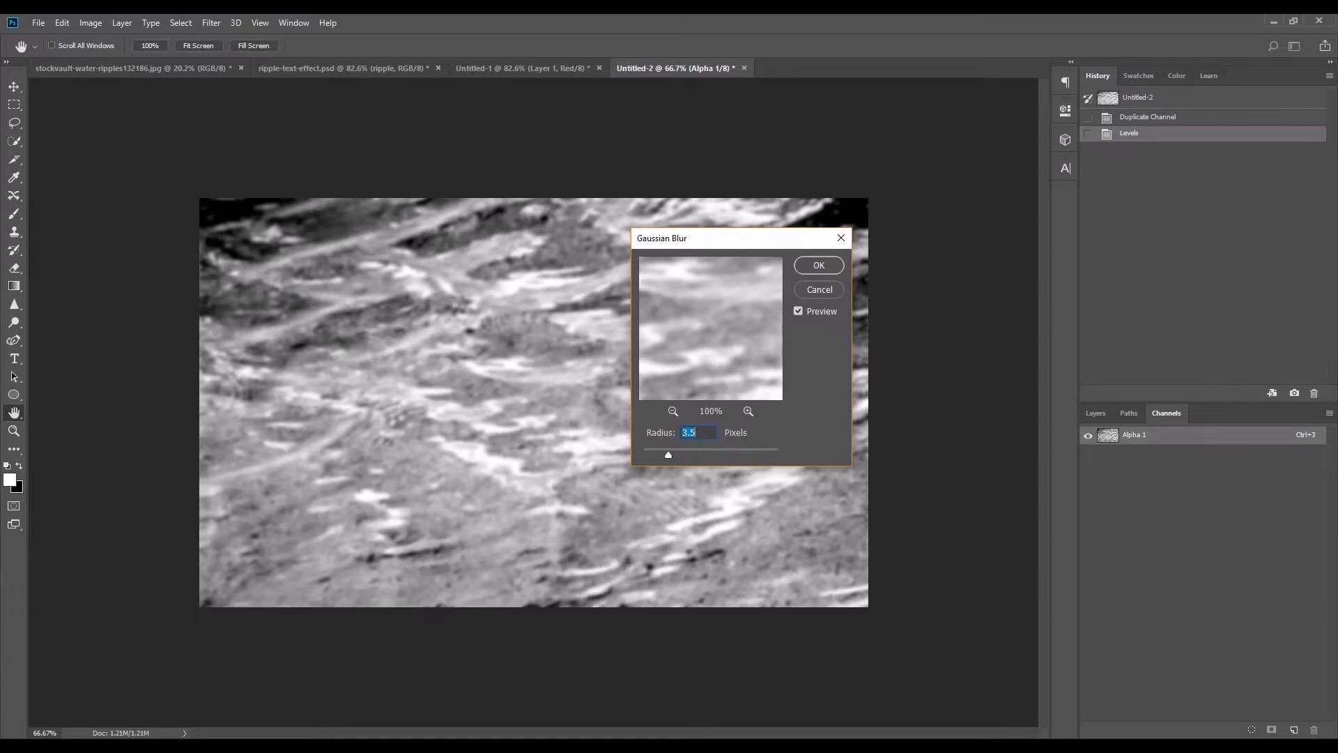
{"action": "left_click", "coordinate": [820, 266]}
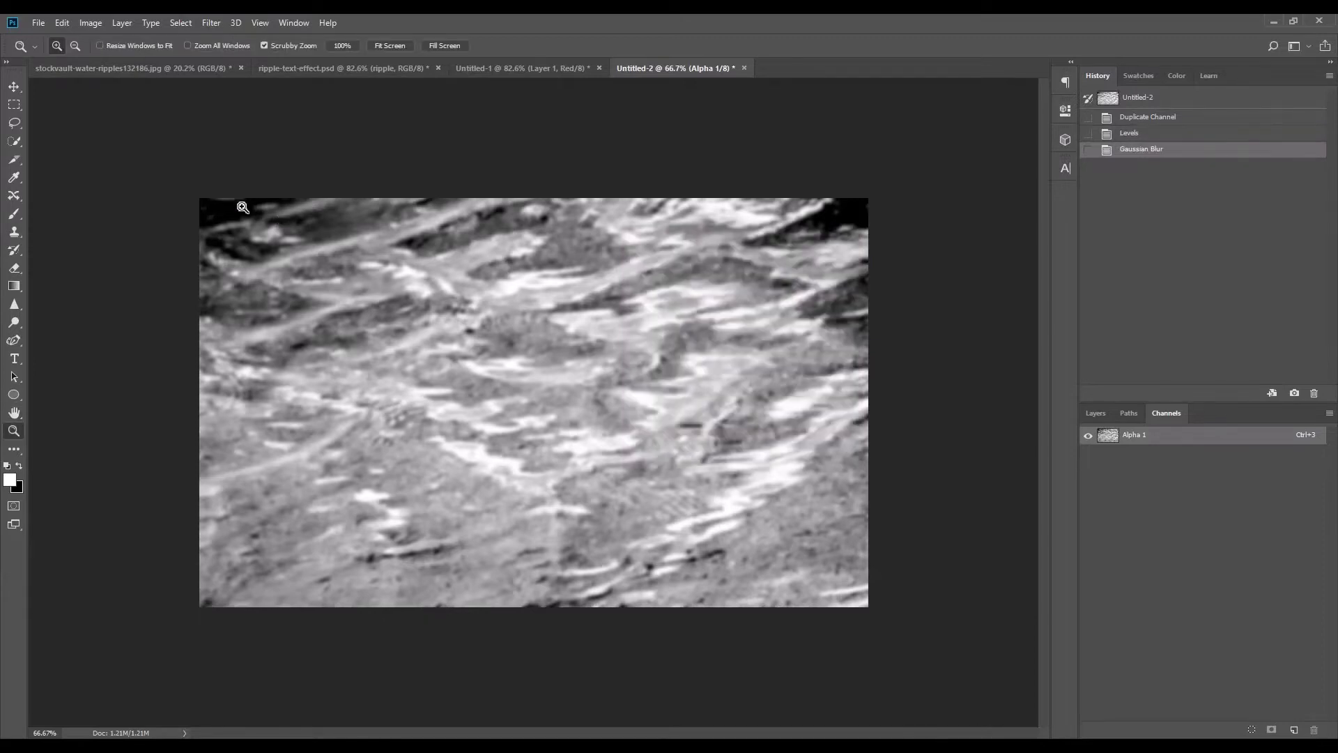
Save the map as map-10.psd in the Desktop\Displacement Filter folder
{"action": "left_click", "coordinate": [36, 23]}
{"action": "left_click", "coordinate": [102, 179]}
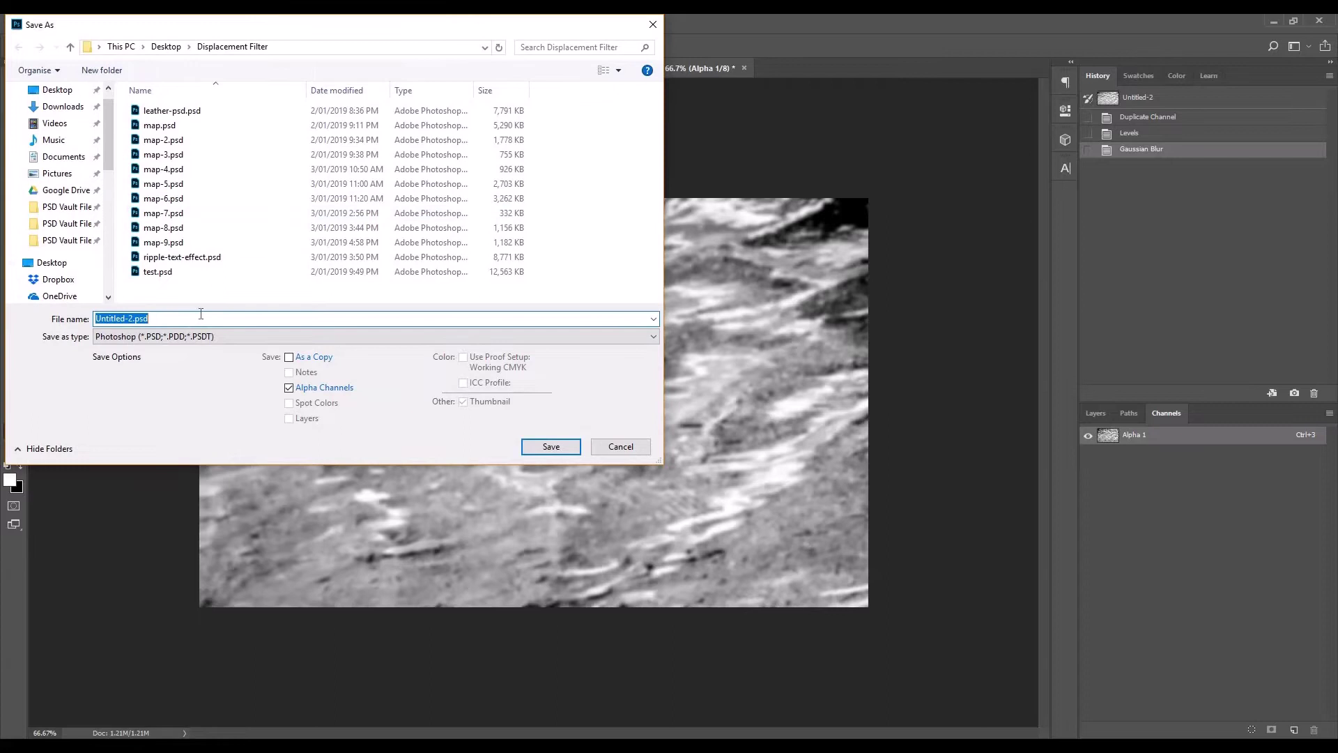
{"action": "type", "text": "m"}
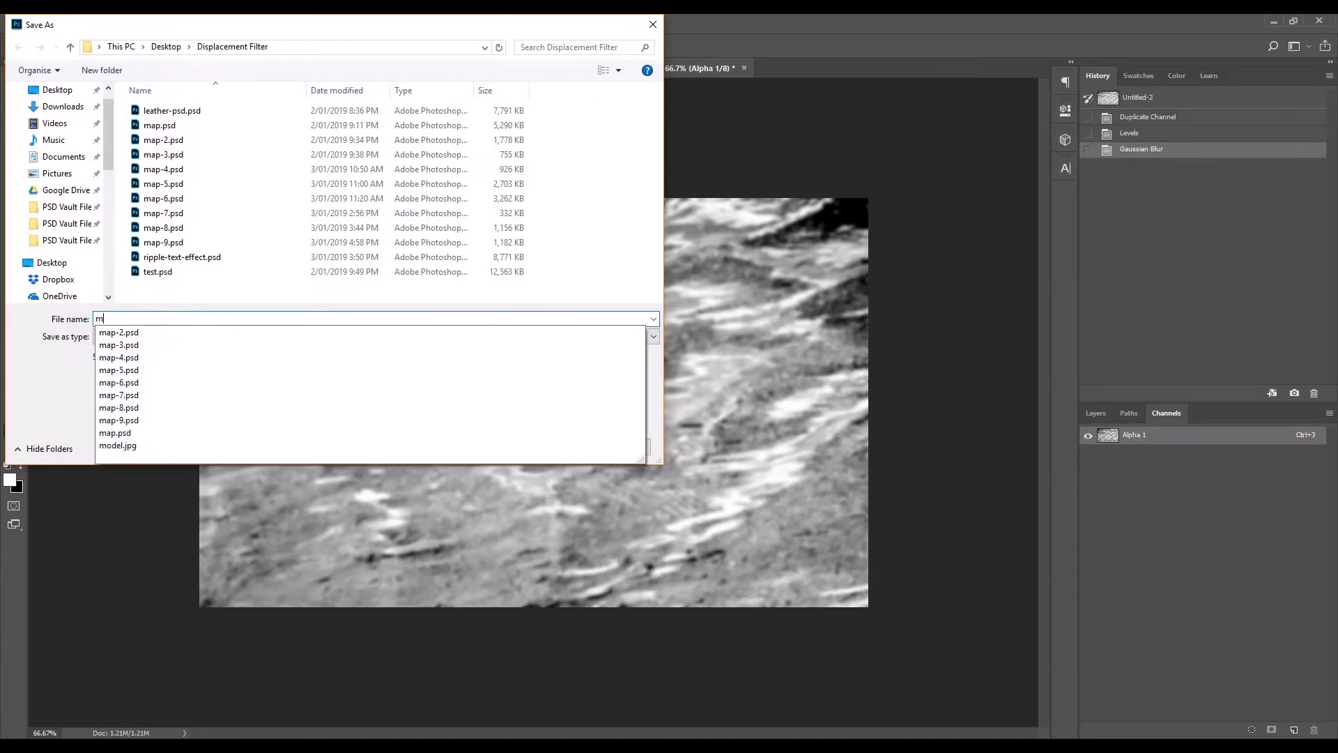
{"action": "type", "text": "ap-10"}
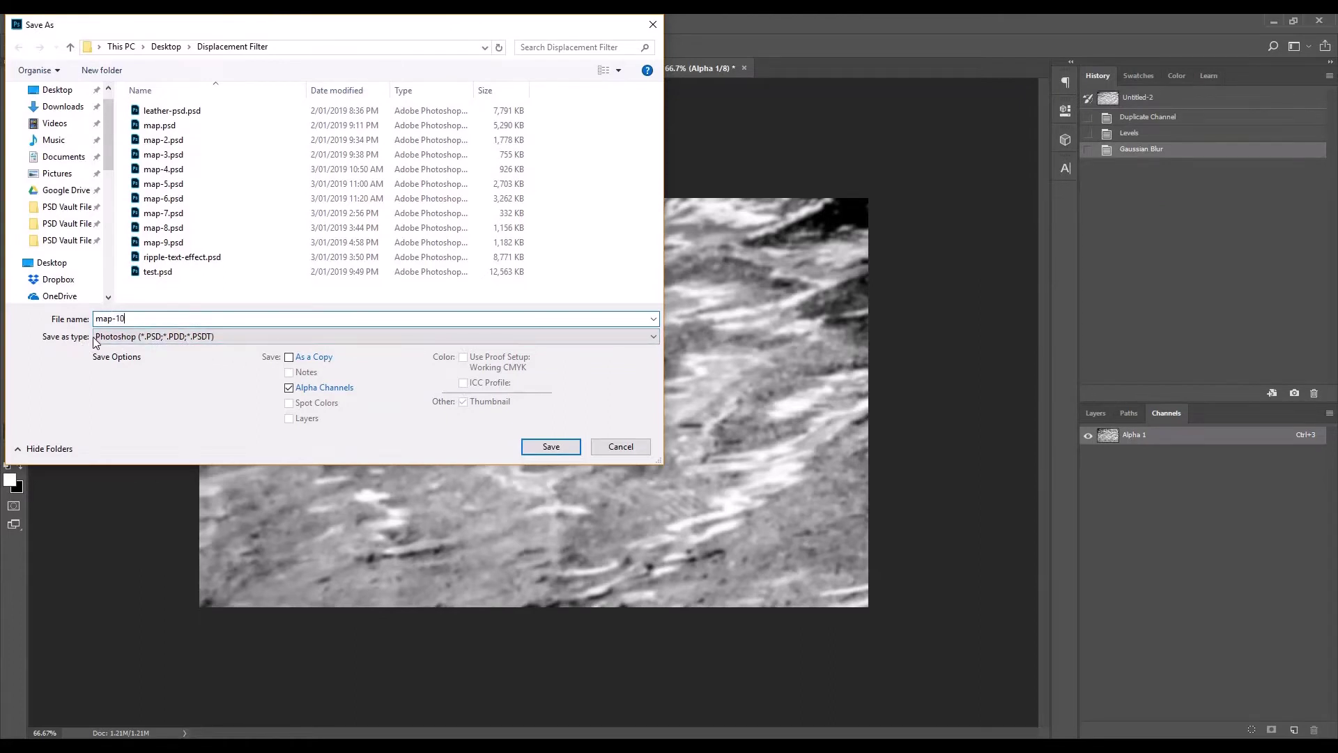
{"action": "left_click", "coordinate": [551, 447]}
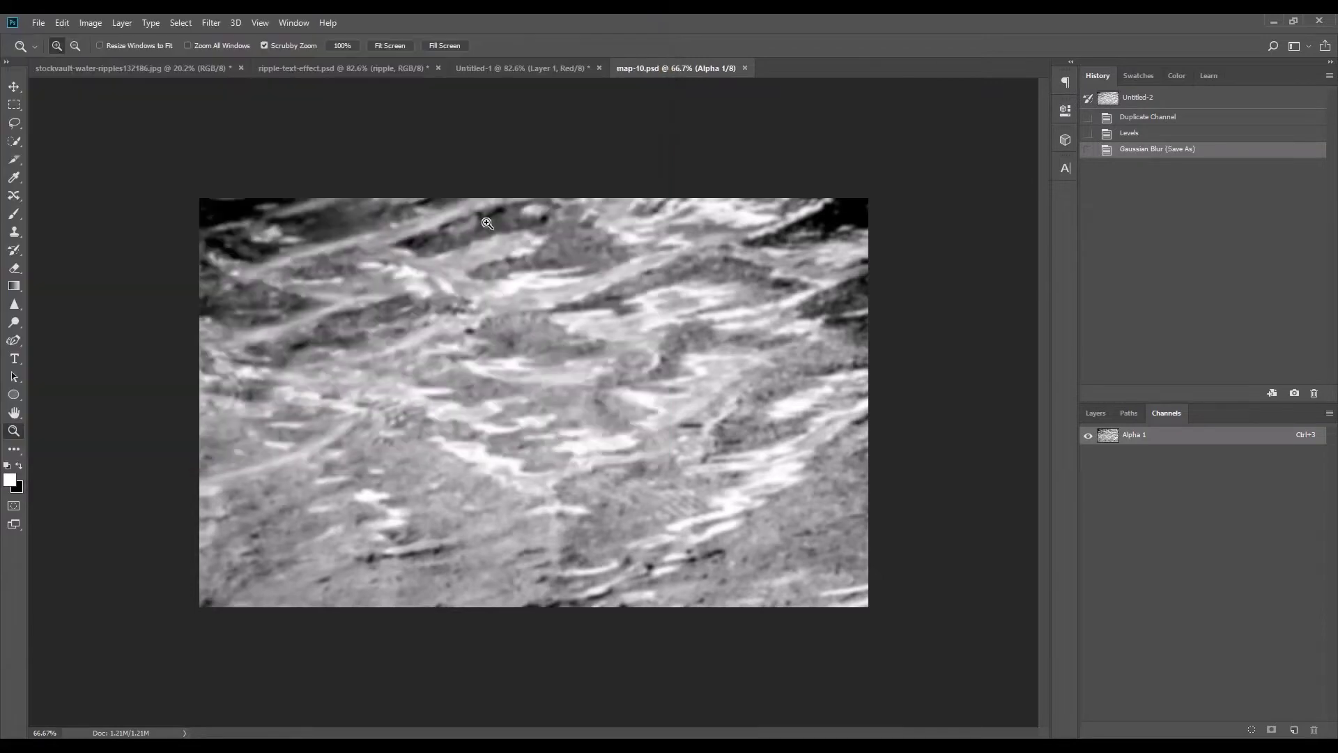
Back in Untitled-1, re-enable the full RGB composite channel and return to the layers list
{"action": "left_click", "coordinate": [492, 67]}
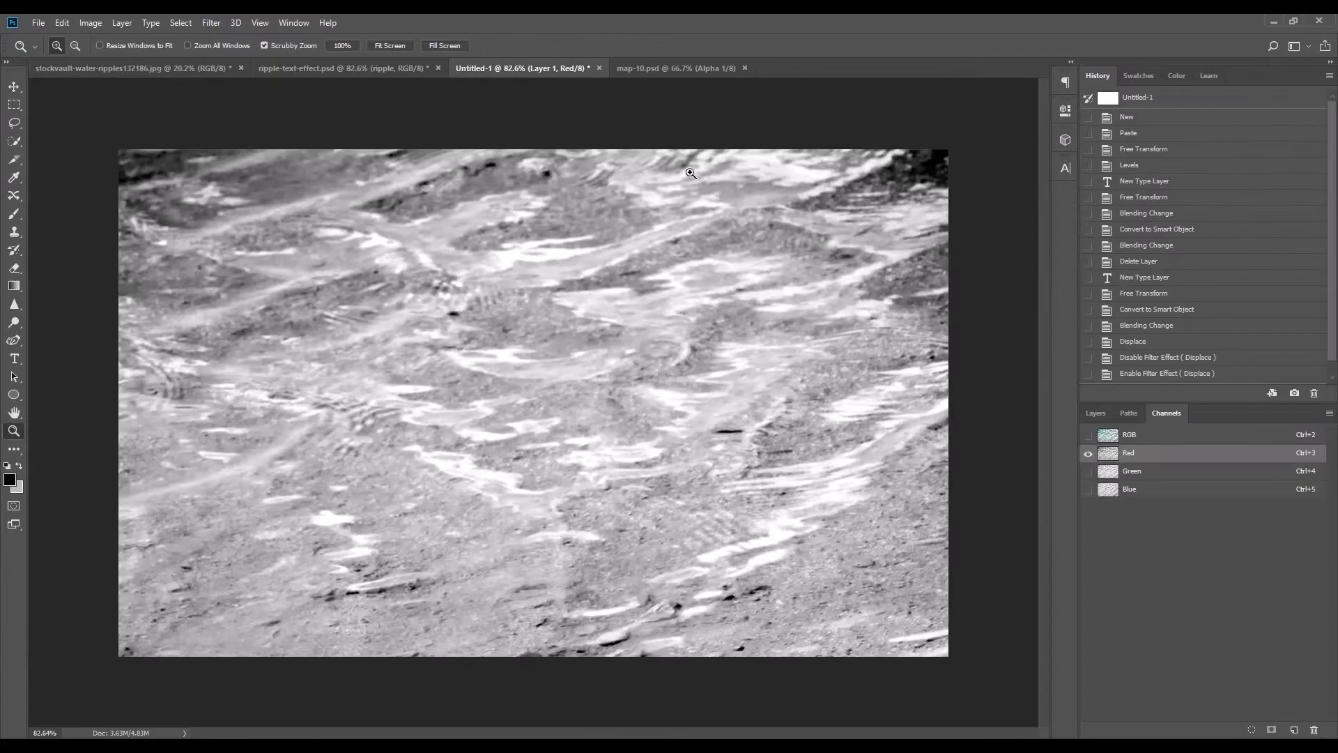
{"action": "left_click", "coordinate": [1089, 437]}
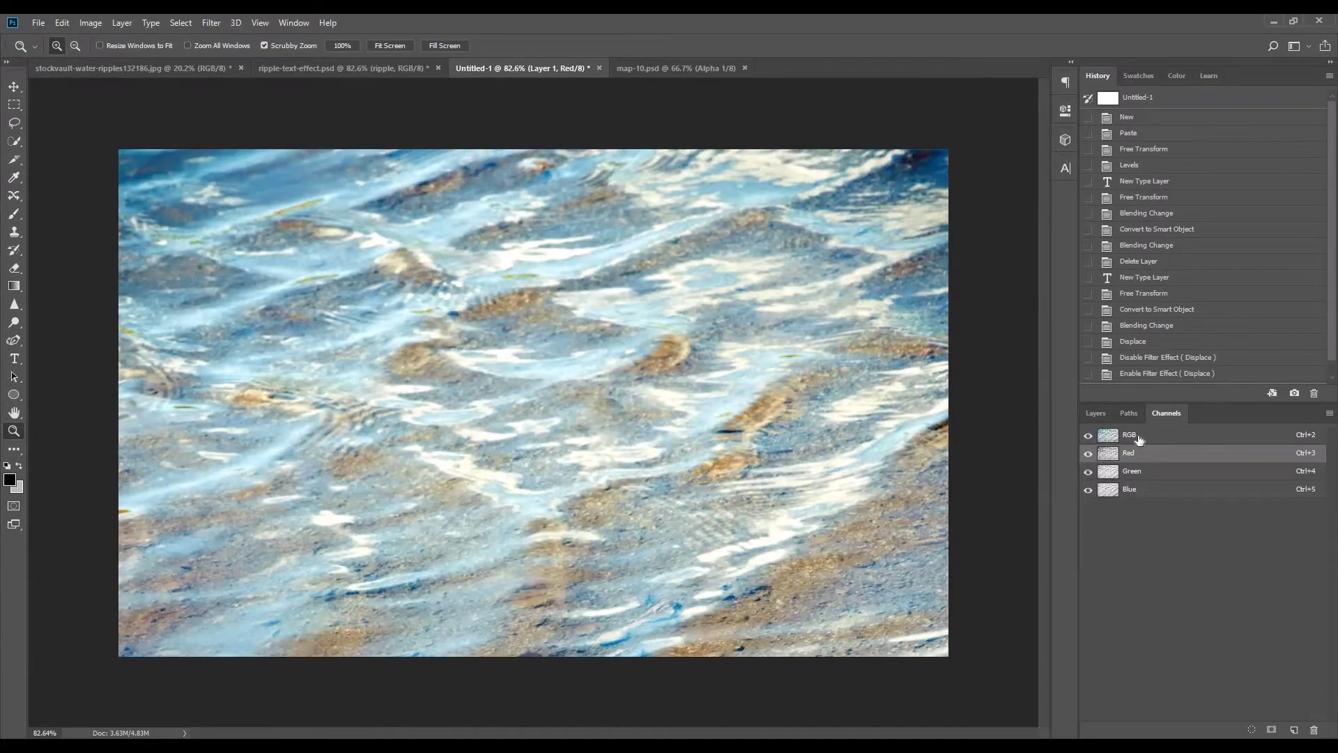
{"action": "left_click", "coordinate": [1140, 438]}
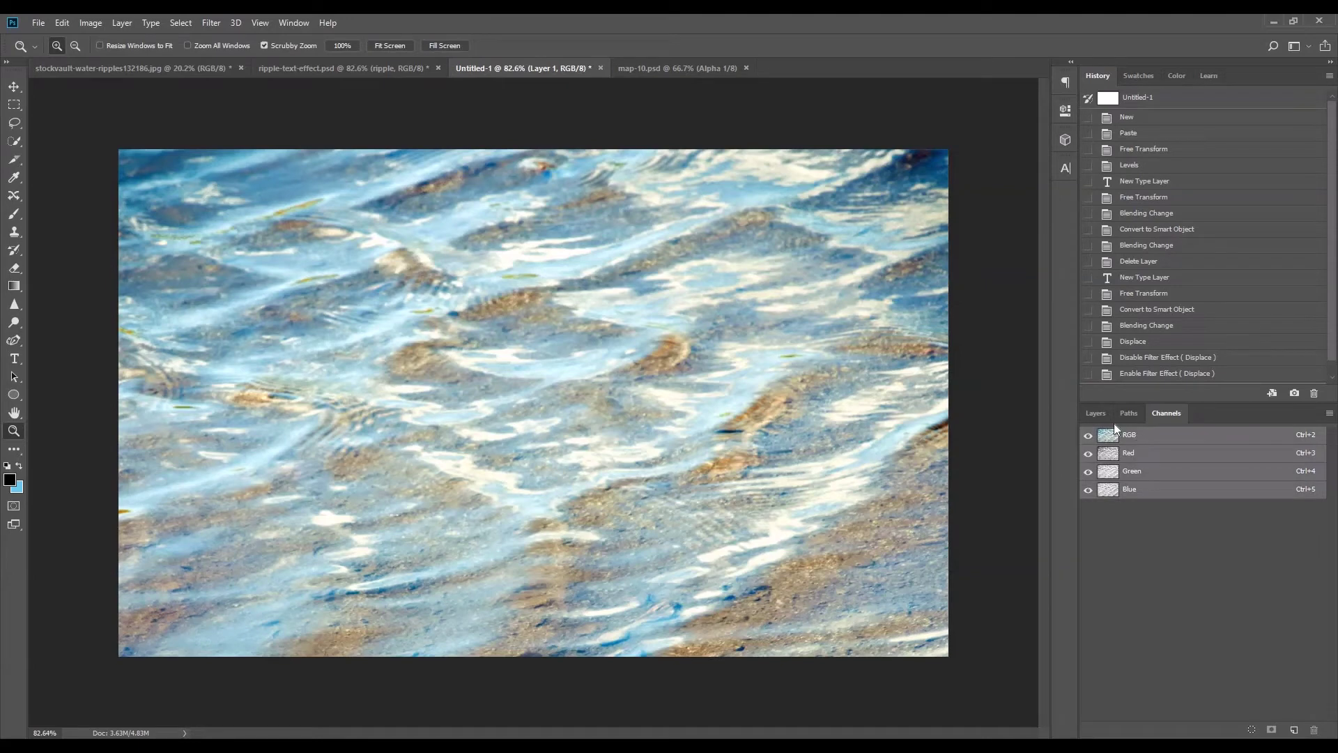
{"action": "left_click", "coordinate": [1095, 413]}
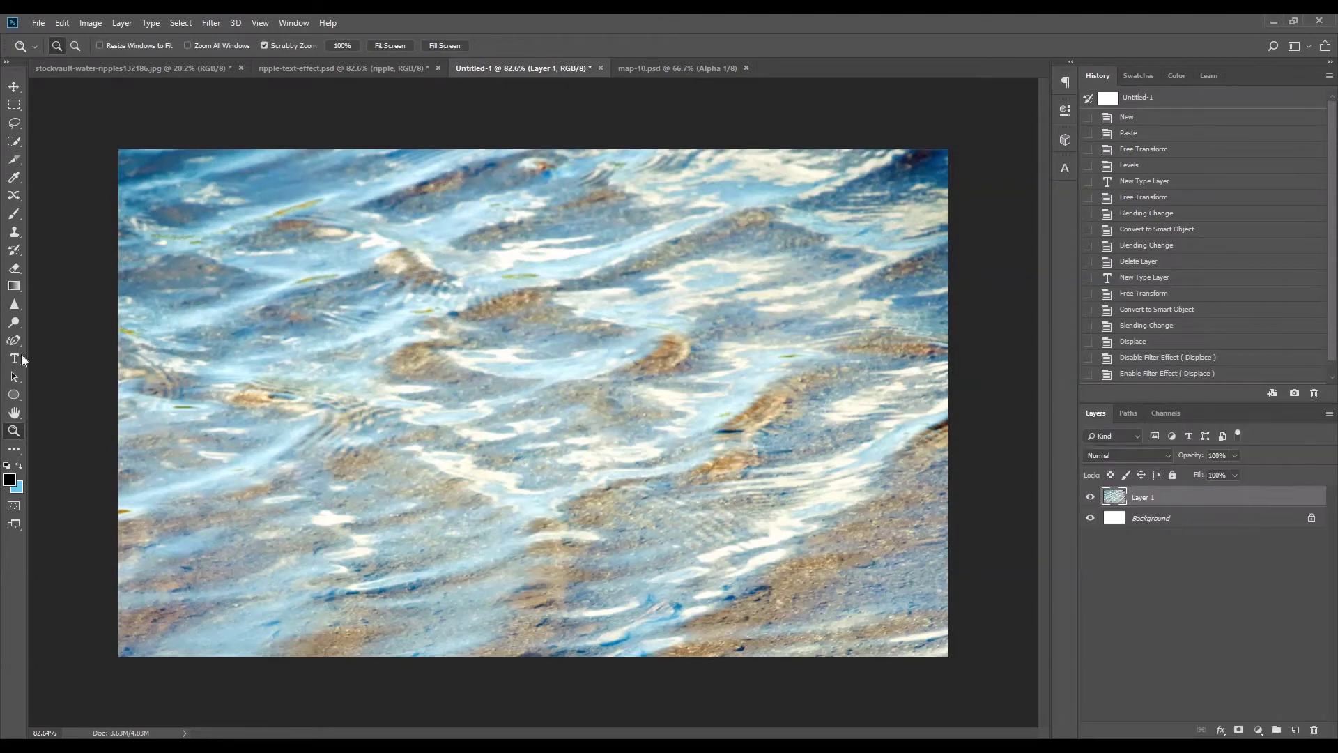
Type the word 'ripple' on the water photo with the Type tool
{"action": "left_click", "coordinate": [13, 358]}
{"action": "left_click", "coordinate": [342, 369]}
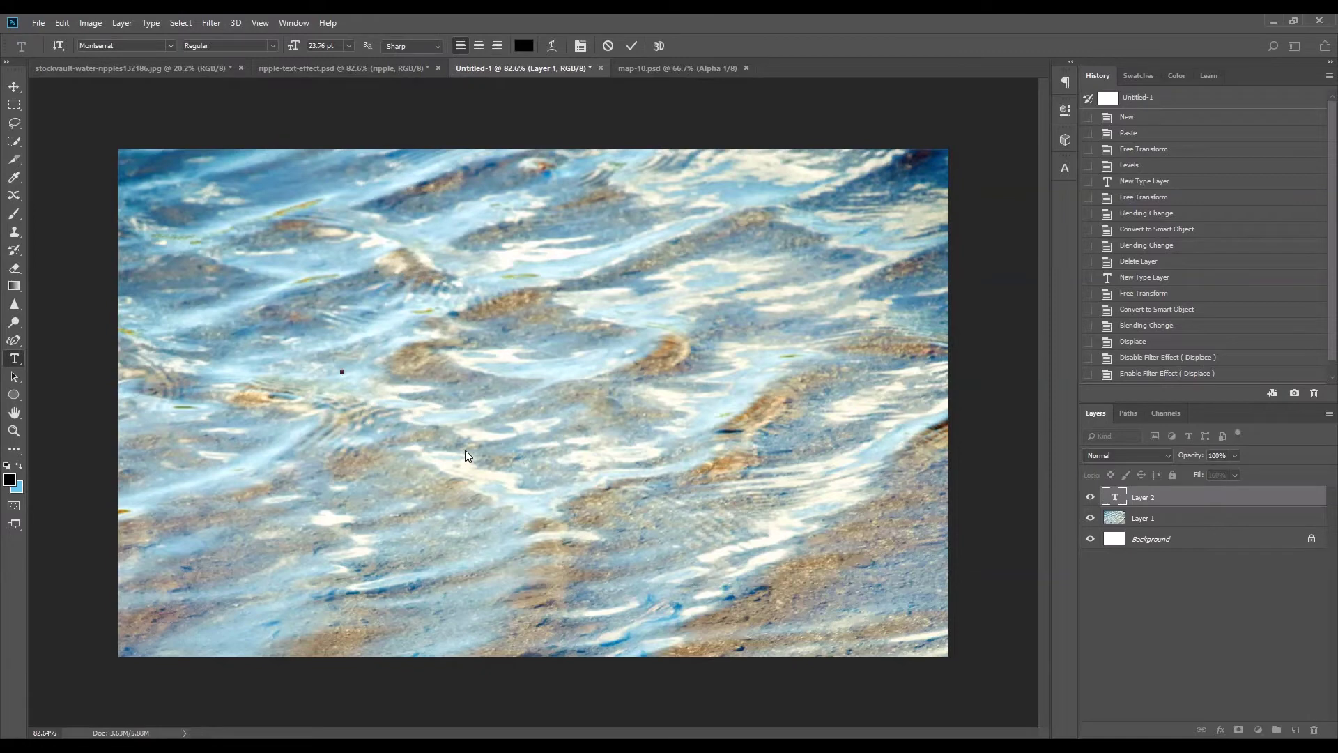
{"action": "type", "text": "ripple"}
{"action": "left_click", "coordinate": [14, 86]}
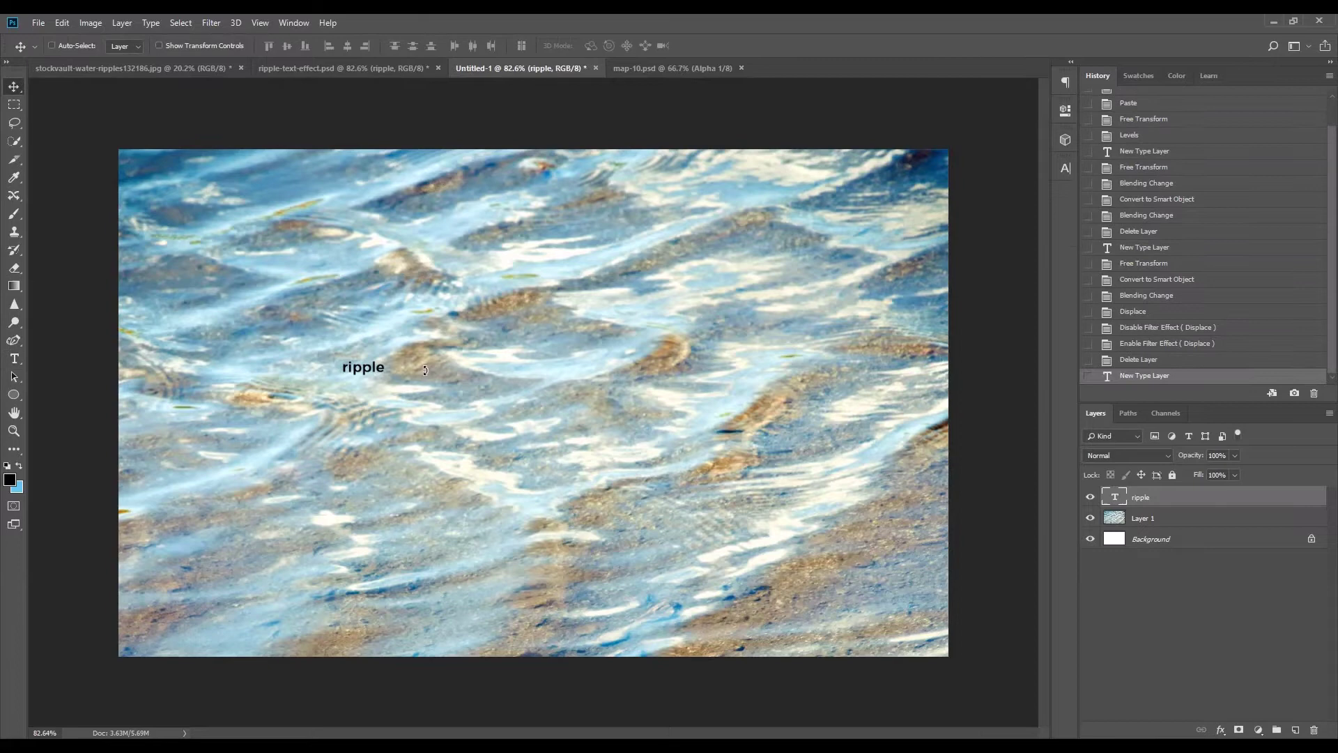
Scale the ripple text up to about 1123% and centre it on the photo
{"action": "key", "text": "ctrl+t"}
{"action": "left_click_drag", "start_coordinate": [386, 375], "coordinate": [780, 535]}
{"action": "left_click_drag", "start_coordinate": [319, 338], "coordinate": [294, 328]}
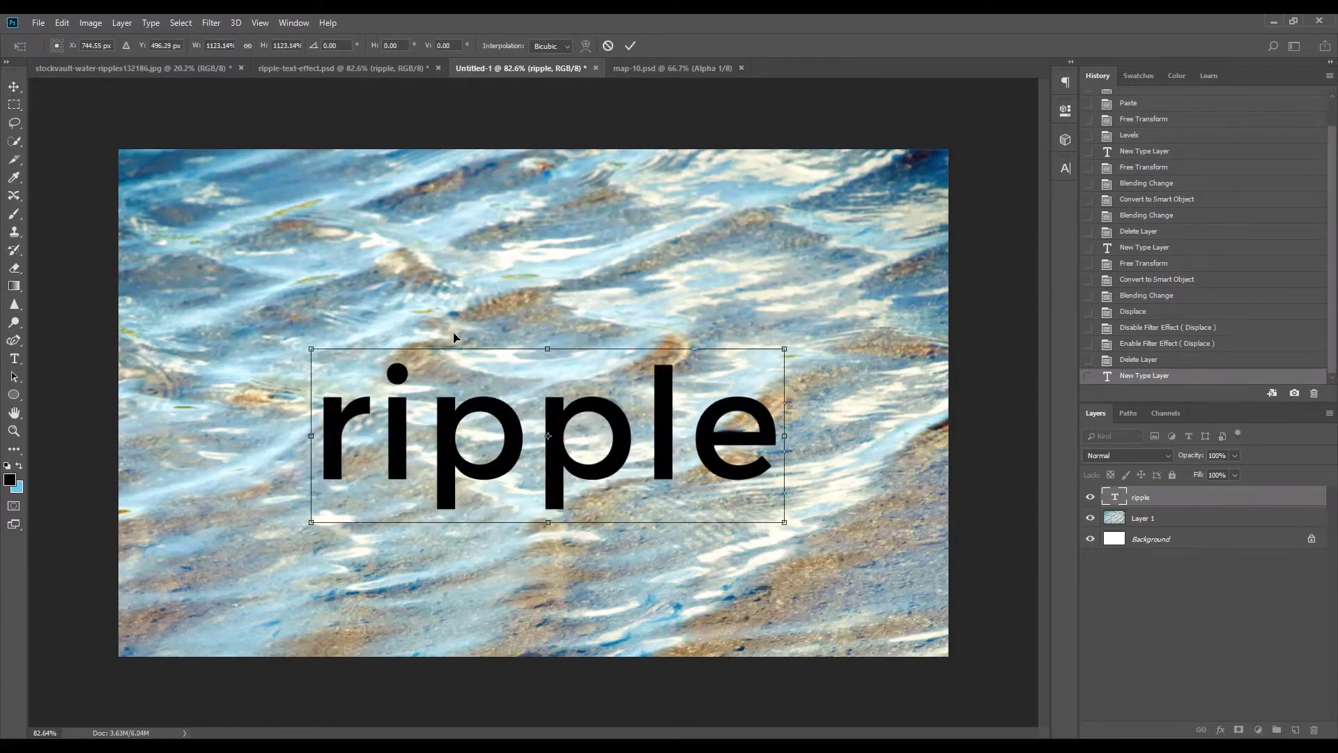
{"action": "left_click_drag", "start_coordinate": [468, 400], "coordinate": [454, 339]}
{"action": "key", "text": "Return"}
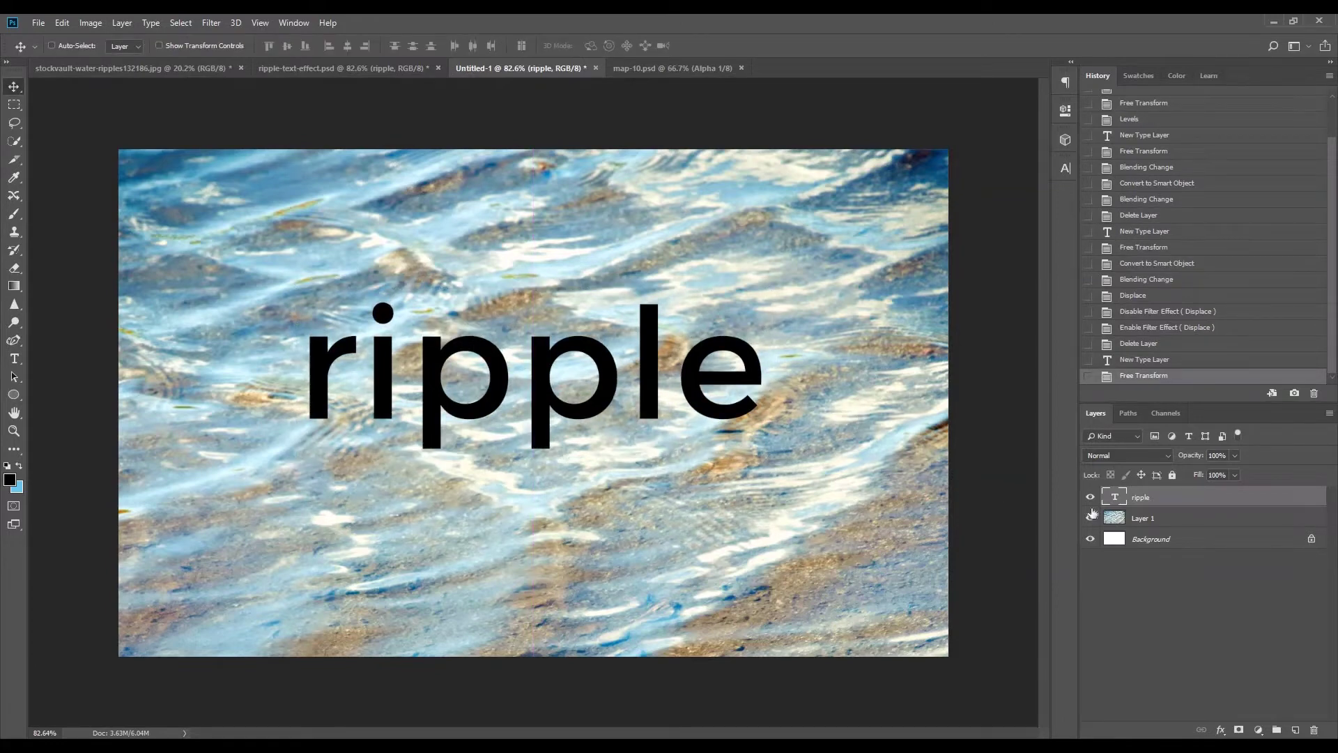
Make the ripple type layer a smart object and switch its blending to Overlay
{"action": "right_click", "coordinate": [1165, 497]}
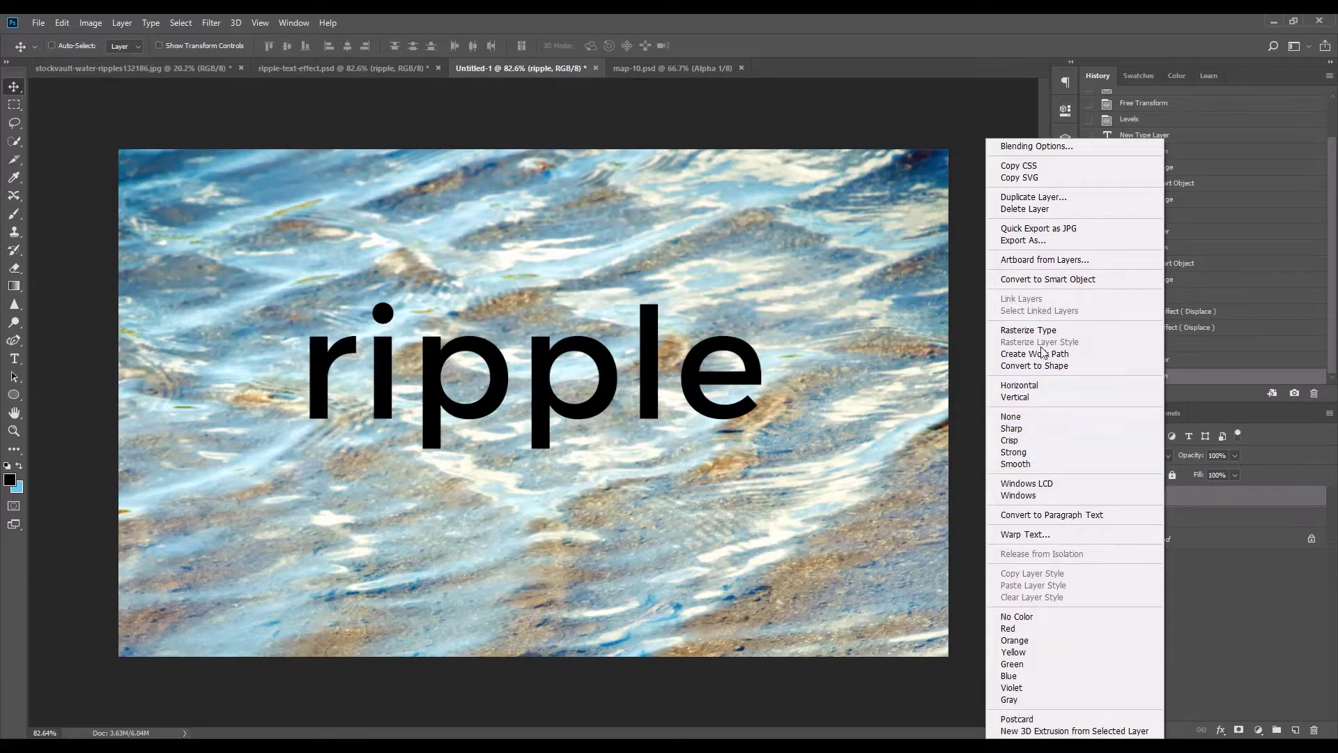
{"action": "left_click", "coordinate": [1027, 279]}
{"action": "left_click", "coordinate": [1110, 455]}
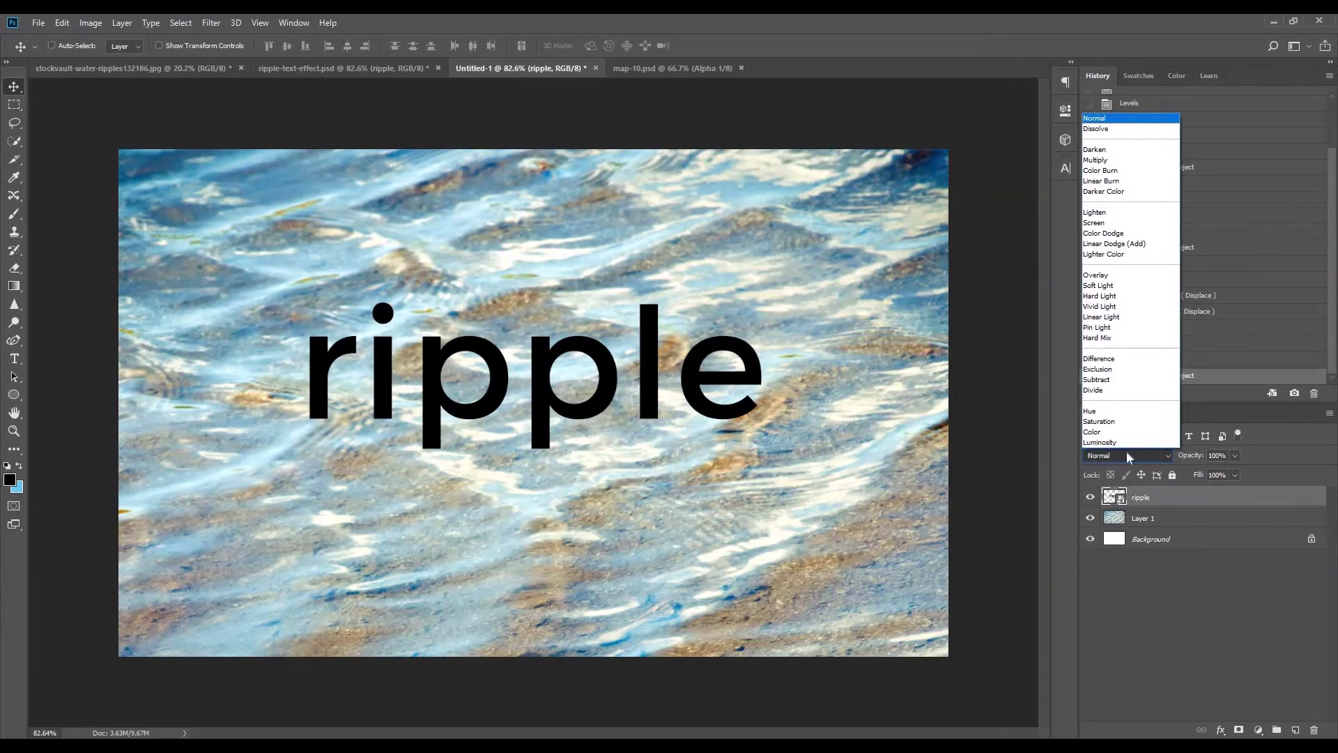
{"action": "left_click", "coordinate": [1113, 276]}
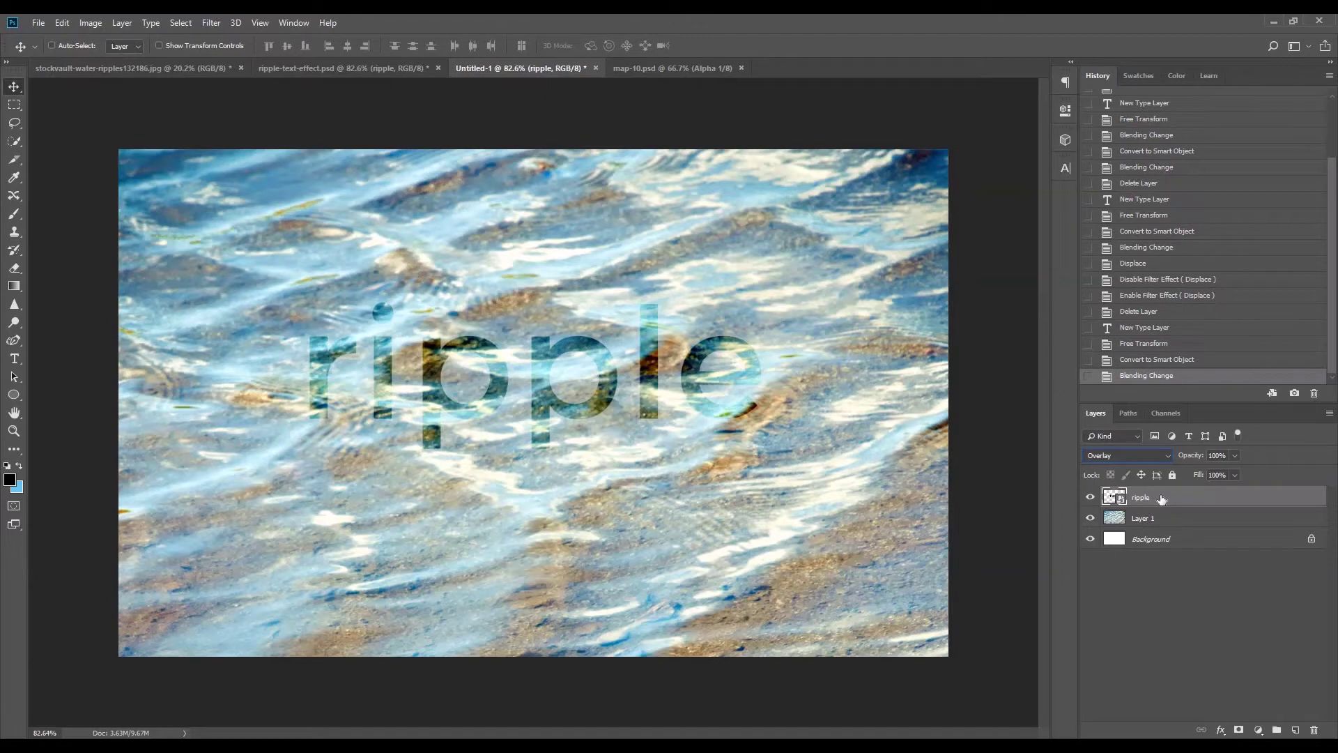
Apply a Displace filter at scale 10 to the ripple text, using map-10.psd
{"action": "left_click", "coordinate": [211, 23]}
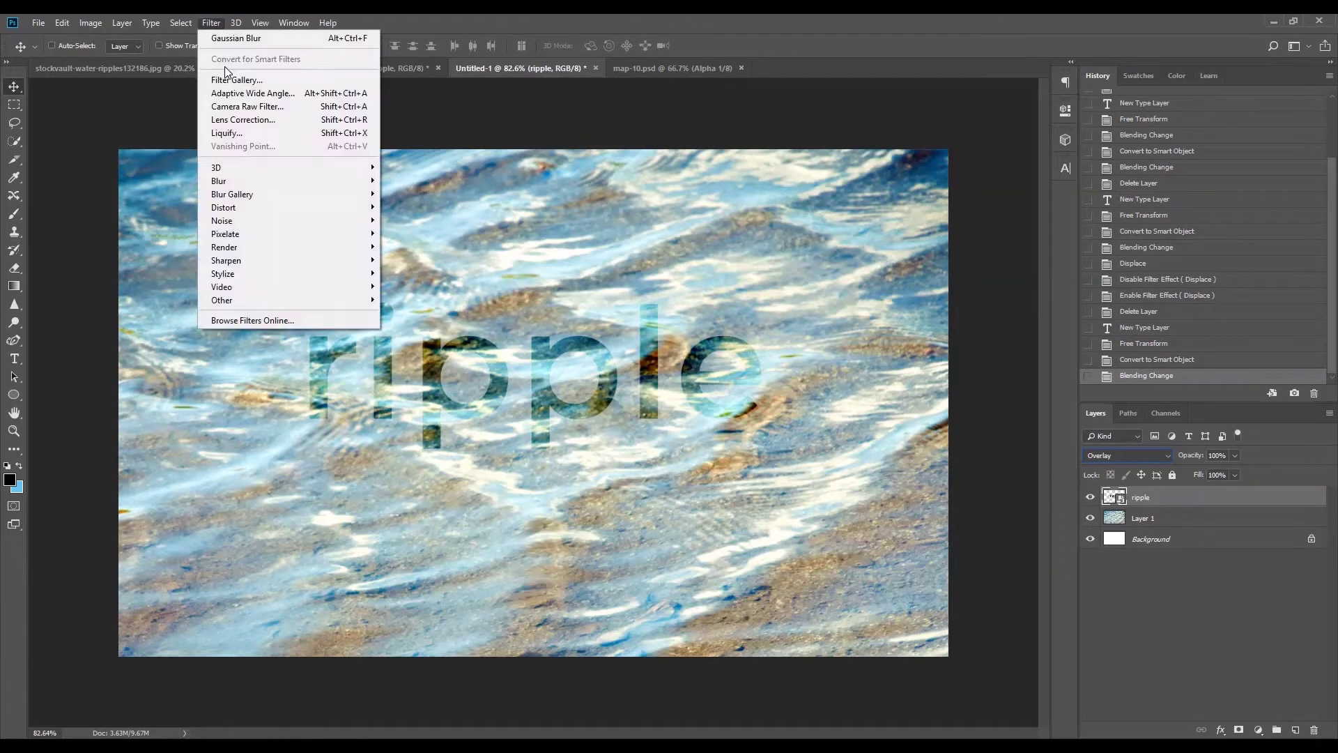
{"action": "mouse_move", "coordinate": [305, 210]}
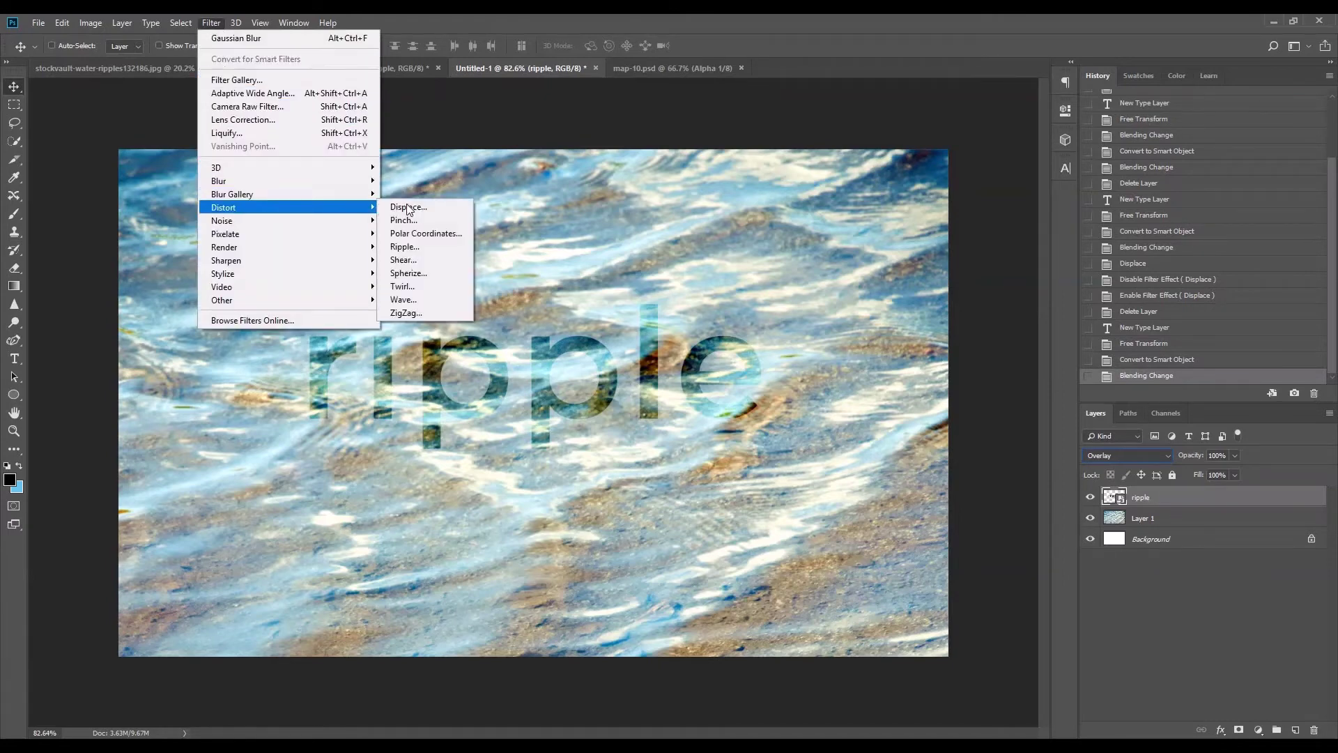
{"action": "left_click", "coordinate": [451, 209]}
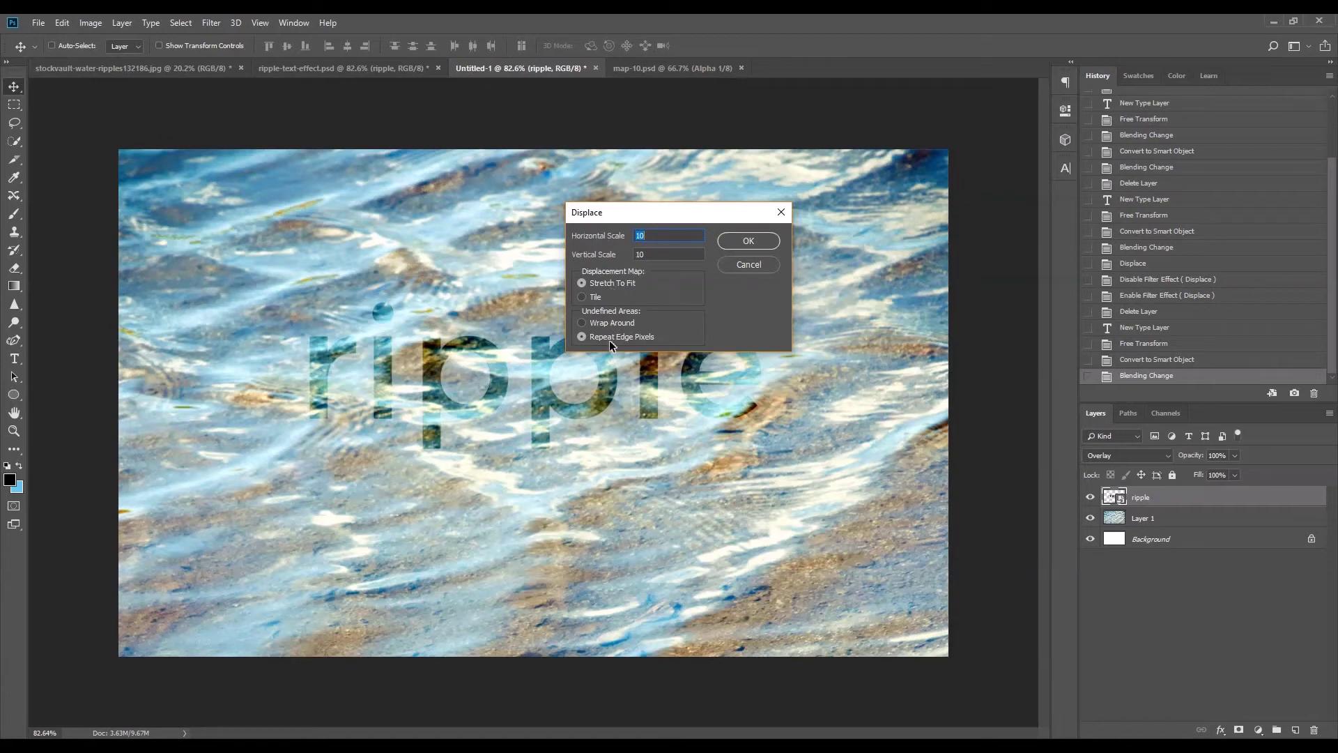
{"action": "left_click", "coordinate": [744, 244]}
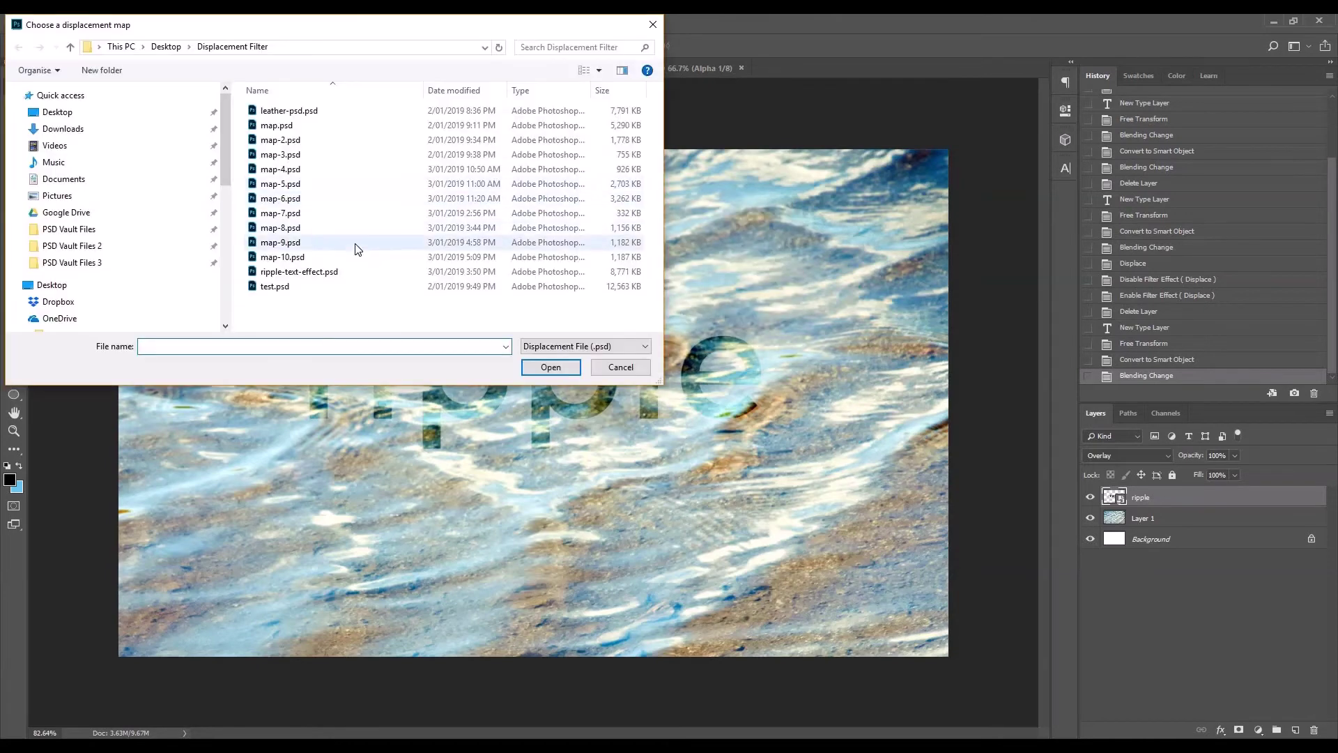
{"action": "left_click", "coordinate": [291, 259]}
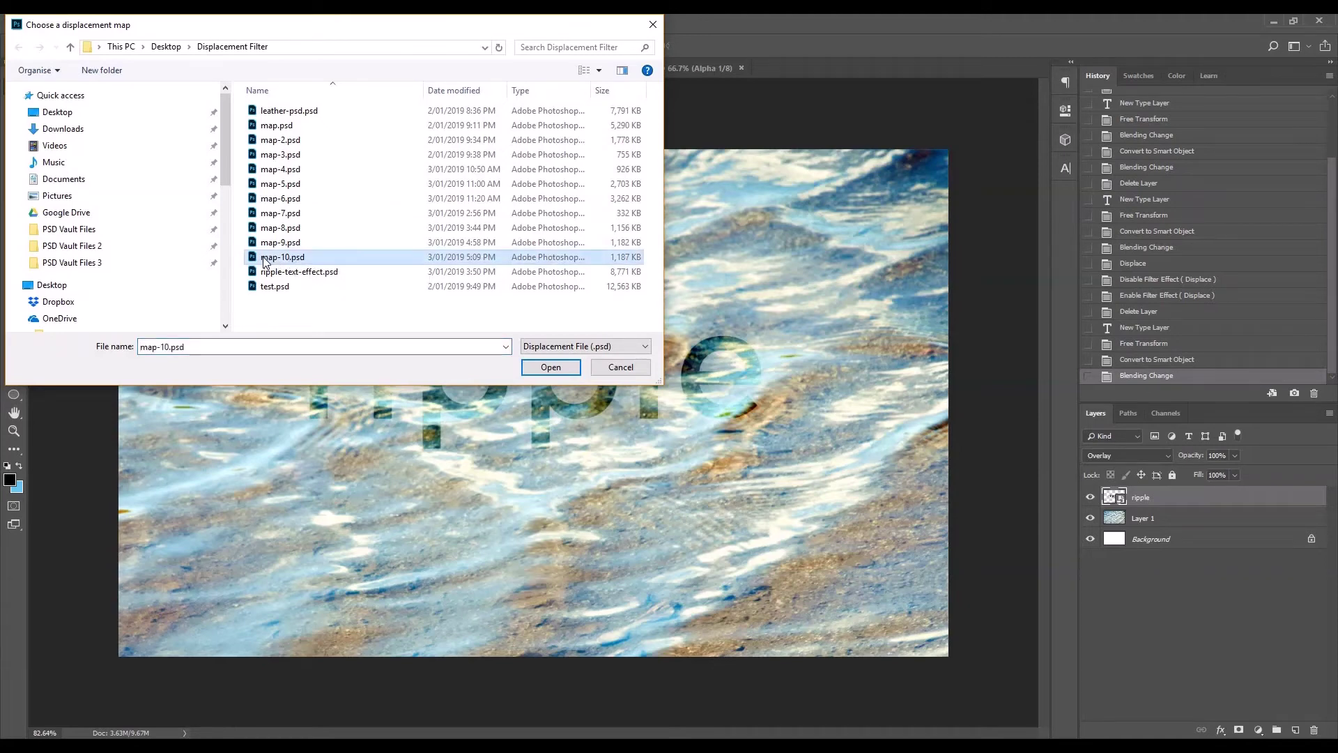
{"action": "left_click", "coordinate": [551, 367]}
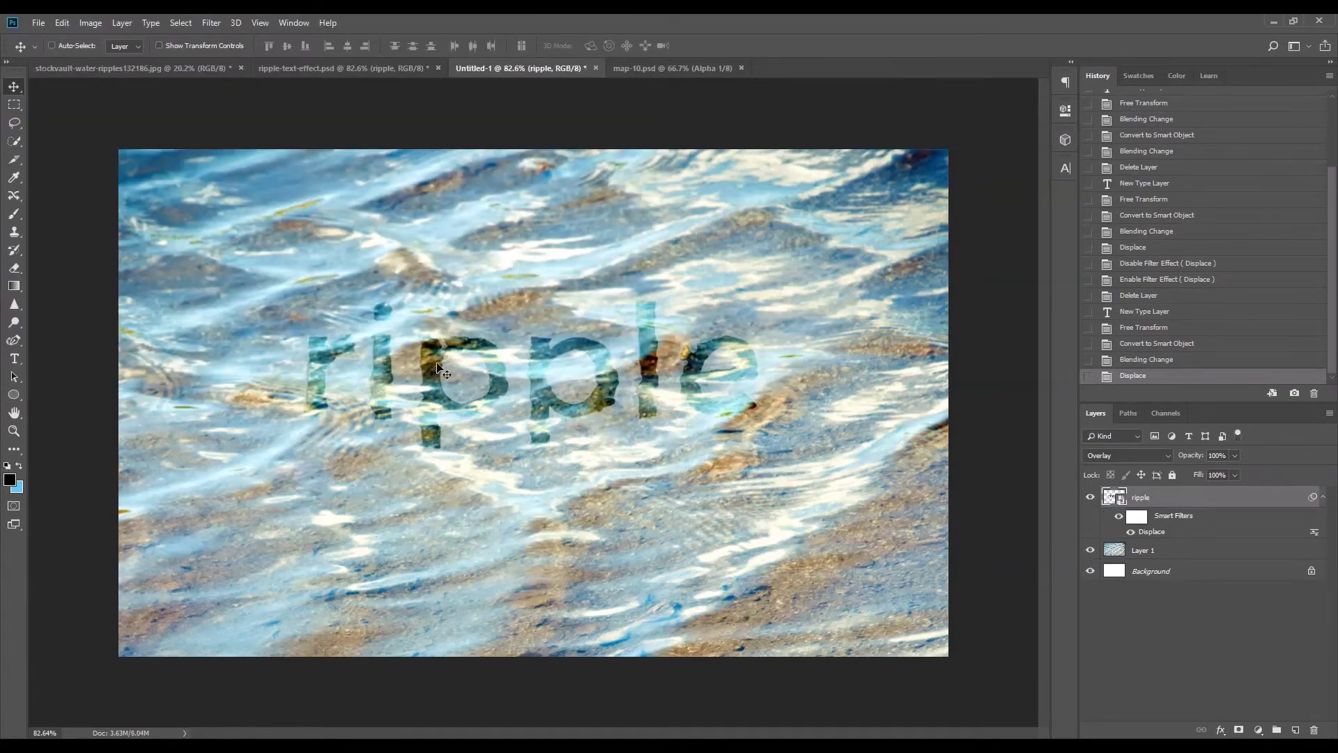
{"action": "scroll", "coordinate": [416, 357], "scroll_direction": "up", "scroll_amount": 3}
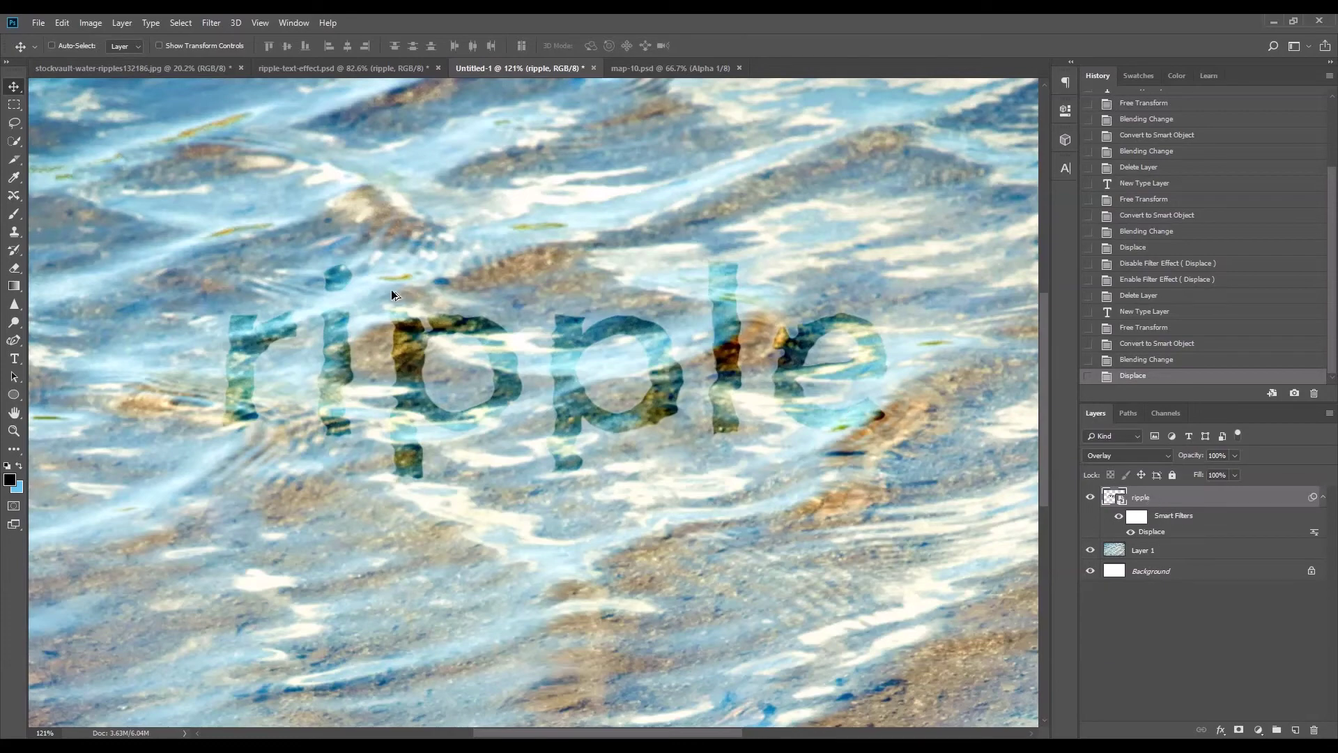
{"action": "scroll", "coordinate": [391, 290], "scroll_direction": "down", "scroll_amount": 1}
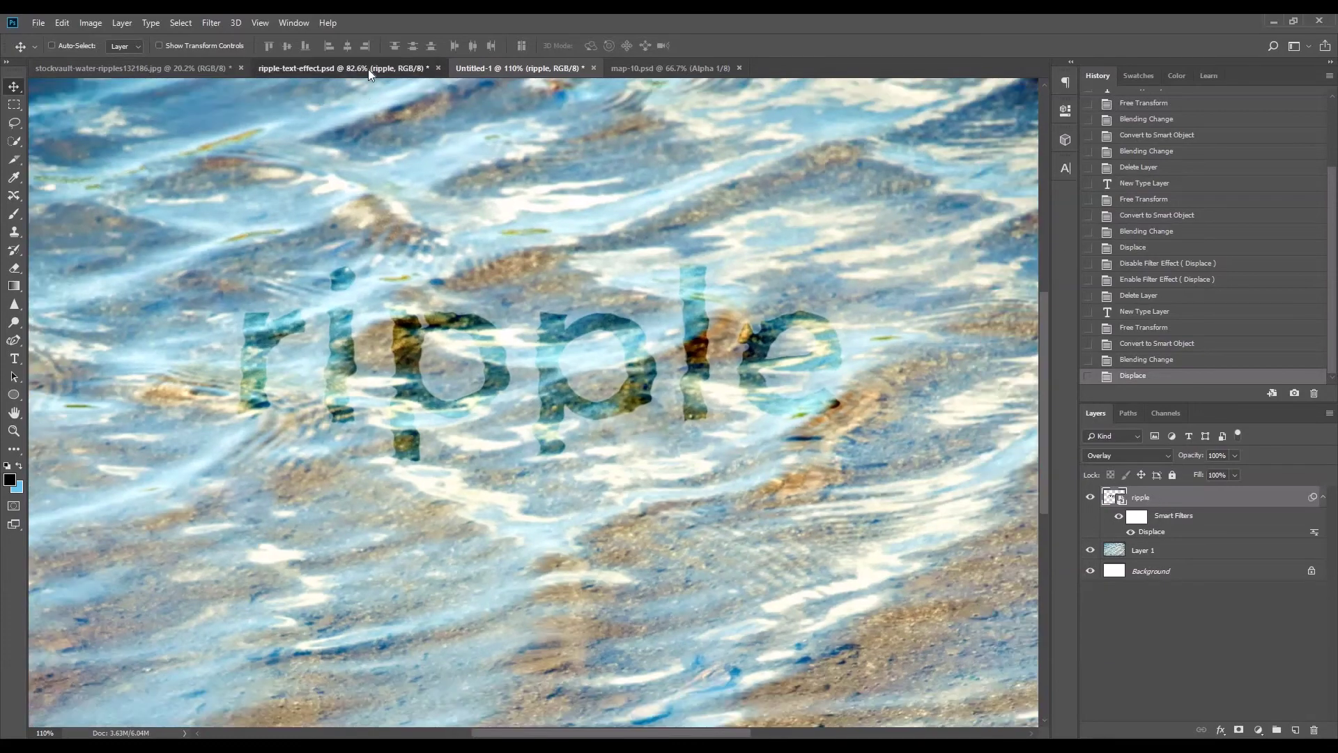
View ripple-text-effect.psd at actual size and confirm the ripple layer's Bevel & Emboss and 6%-opacity, 7 px Multiply drop shadow
{"action": "left_click", "coordinate": [368, 69]}
{"action": "key", "text": "ctrl+1"}
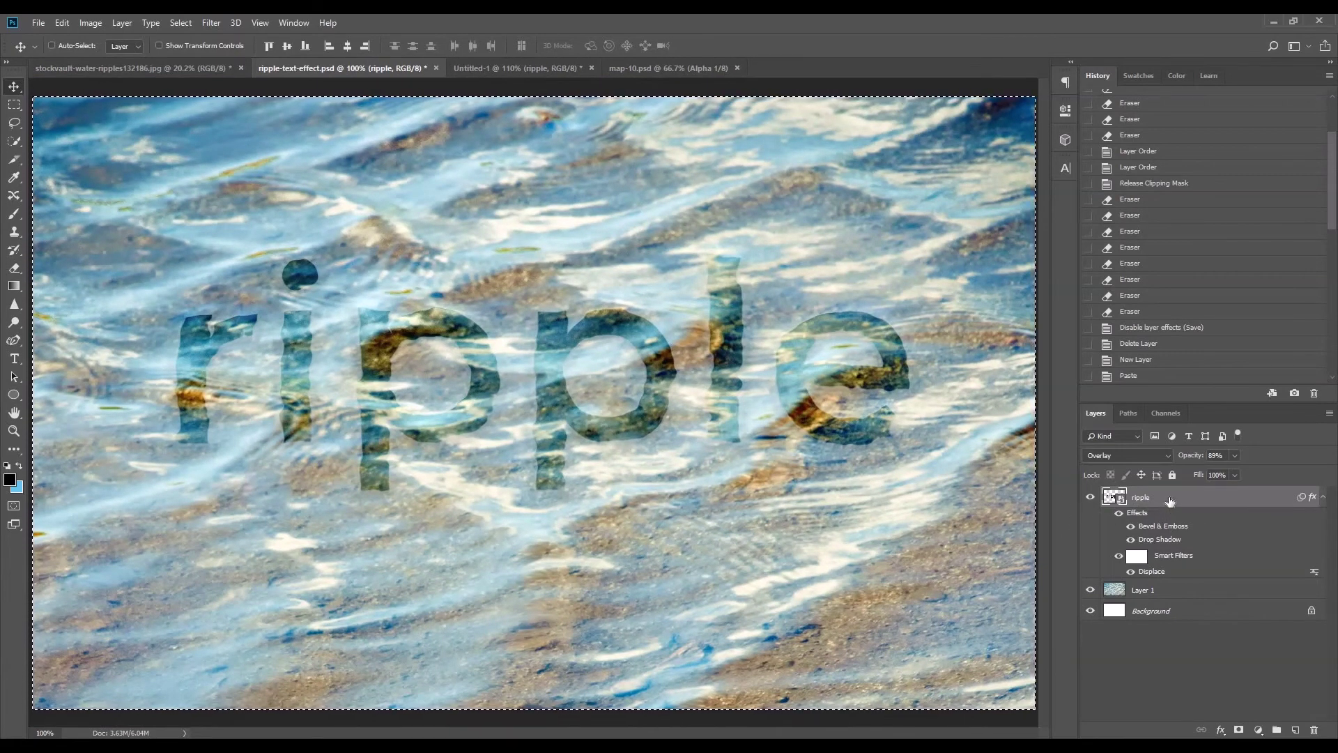
{"action": "double_click", "coordinate": [1169, 507]}
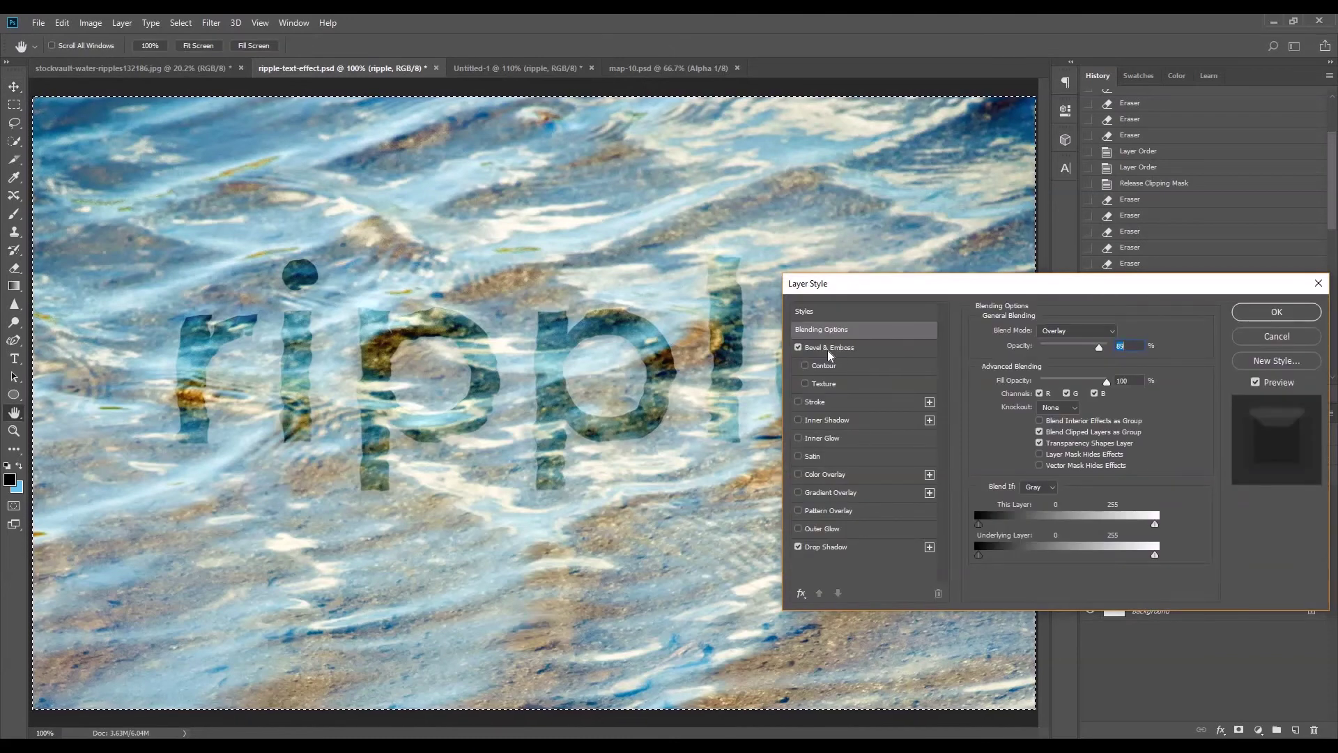
{"action": "left_click", "coordinate": [835, 350]}
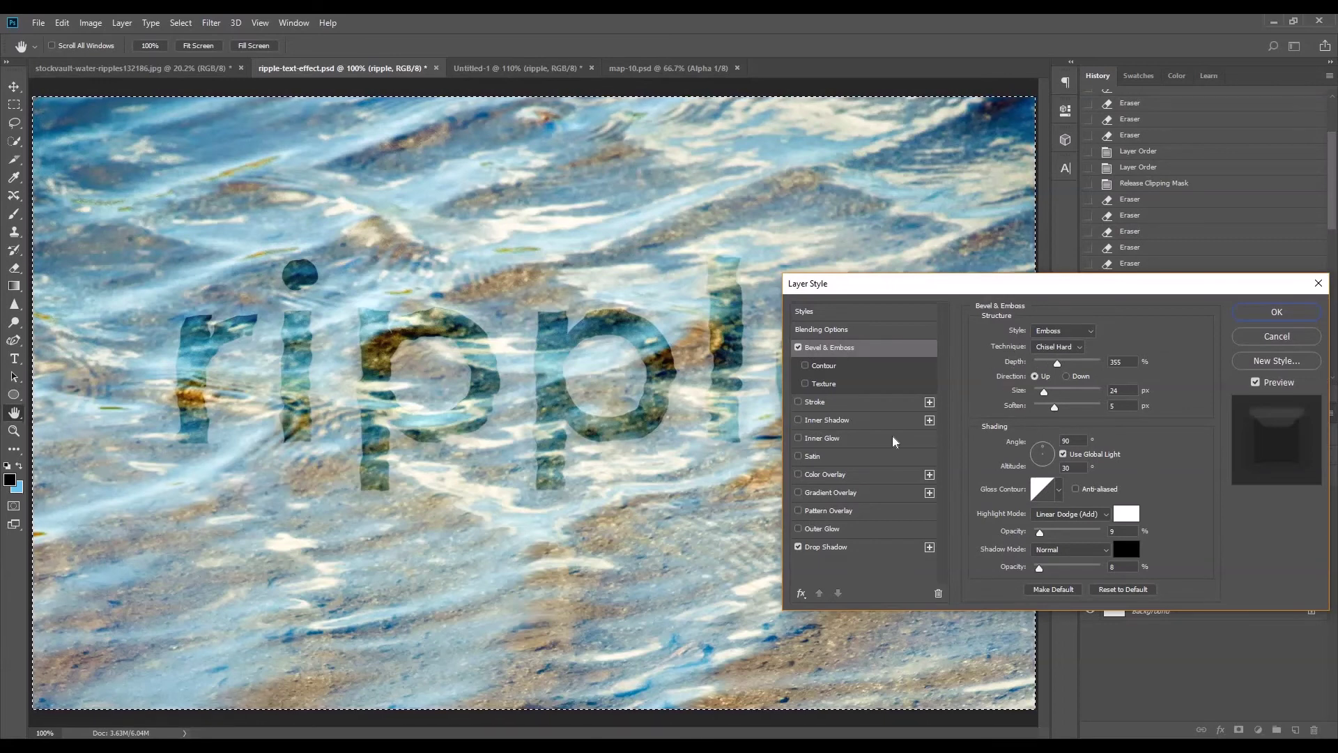
{"action": "left_click", "coordinate": [845, 551]}
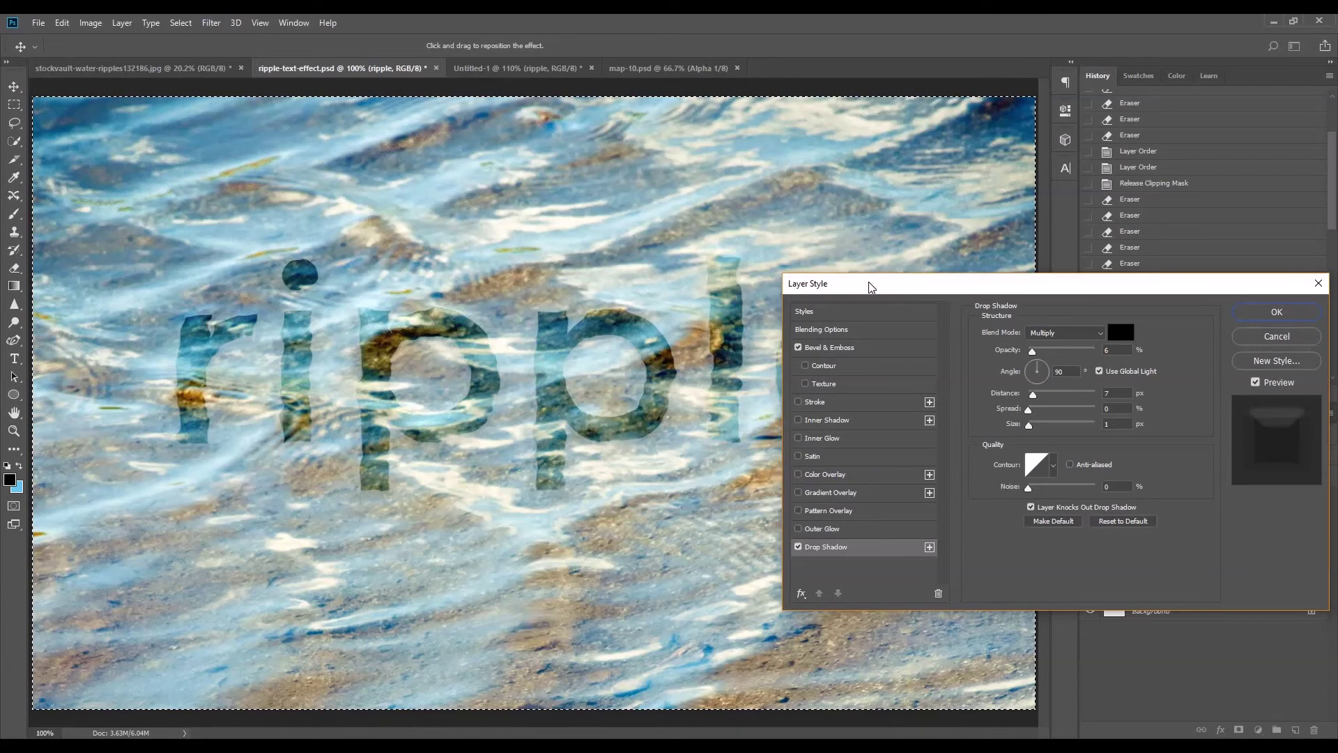
{"action": "left_click_drag", "start_coordinate": [870, 287], "coordinate": [866, 287]}
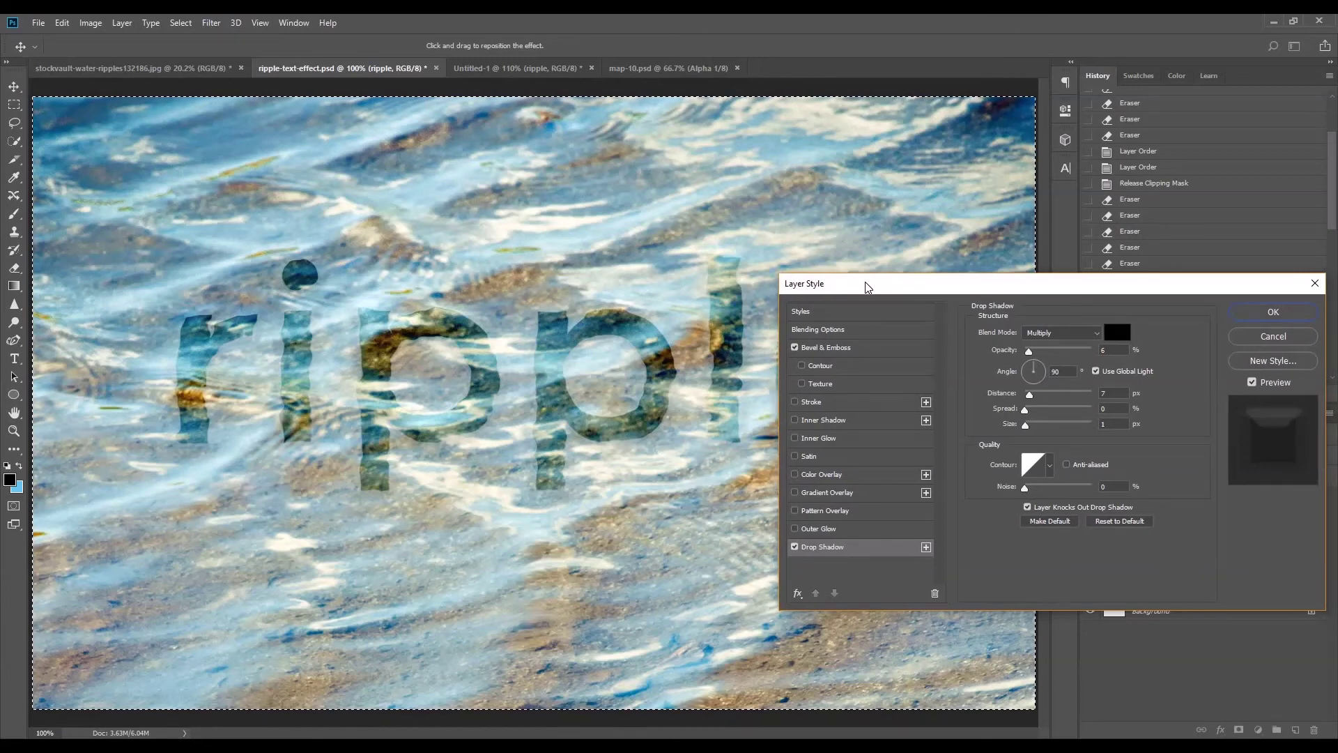
{"action": "left_click_drag", "start_coordinate": [985, 286], "coordinate": [930, 287]}
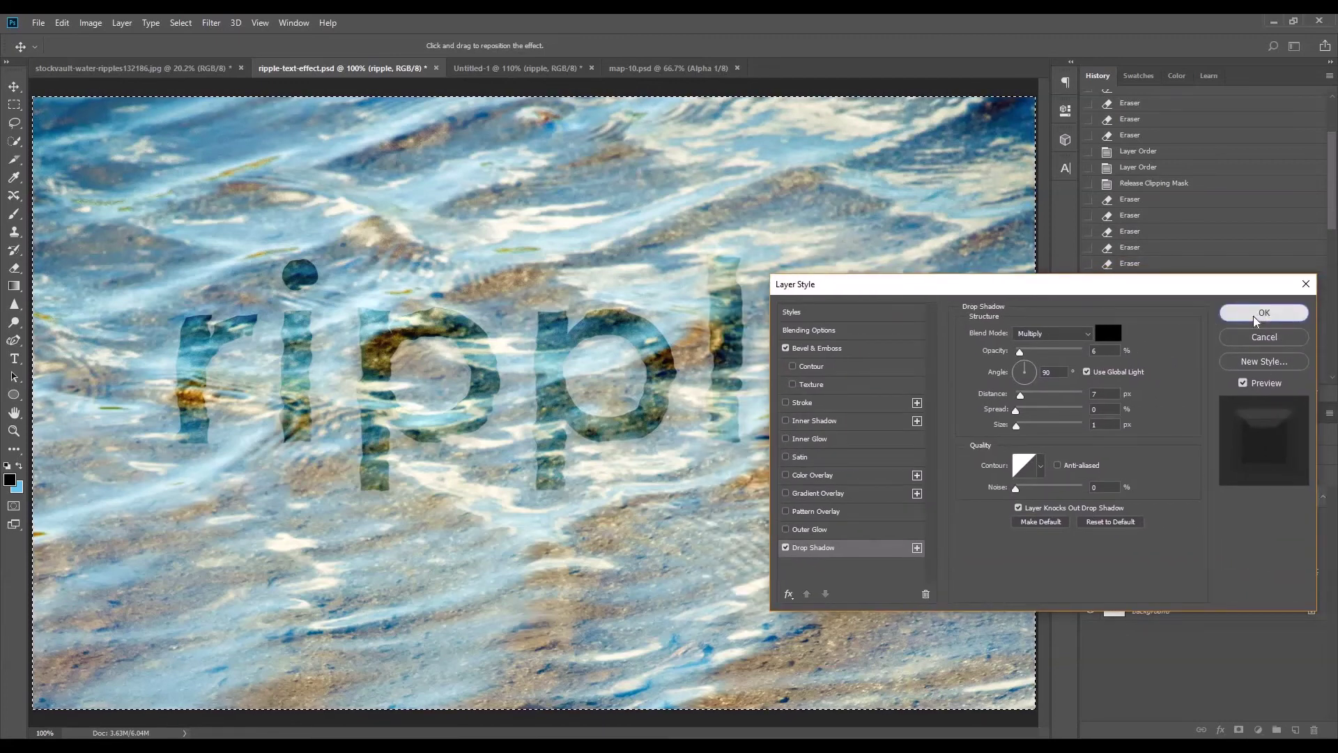
{"action": "left_click", "coordinate": [1255, 319]}
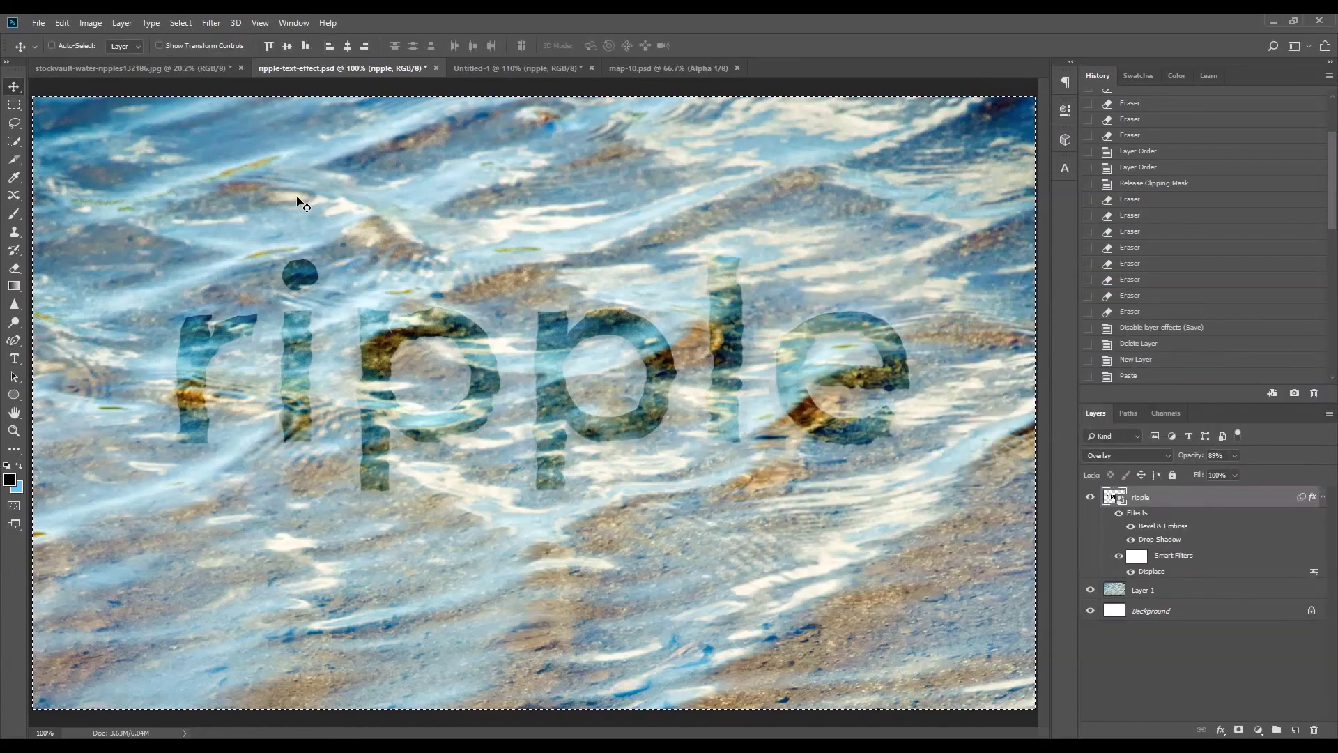
{"action": "scroll", "coordinate": [302, 202], "scroll_direction": "down", "scroll_amount": 2}
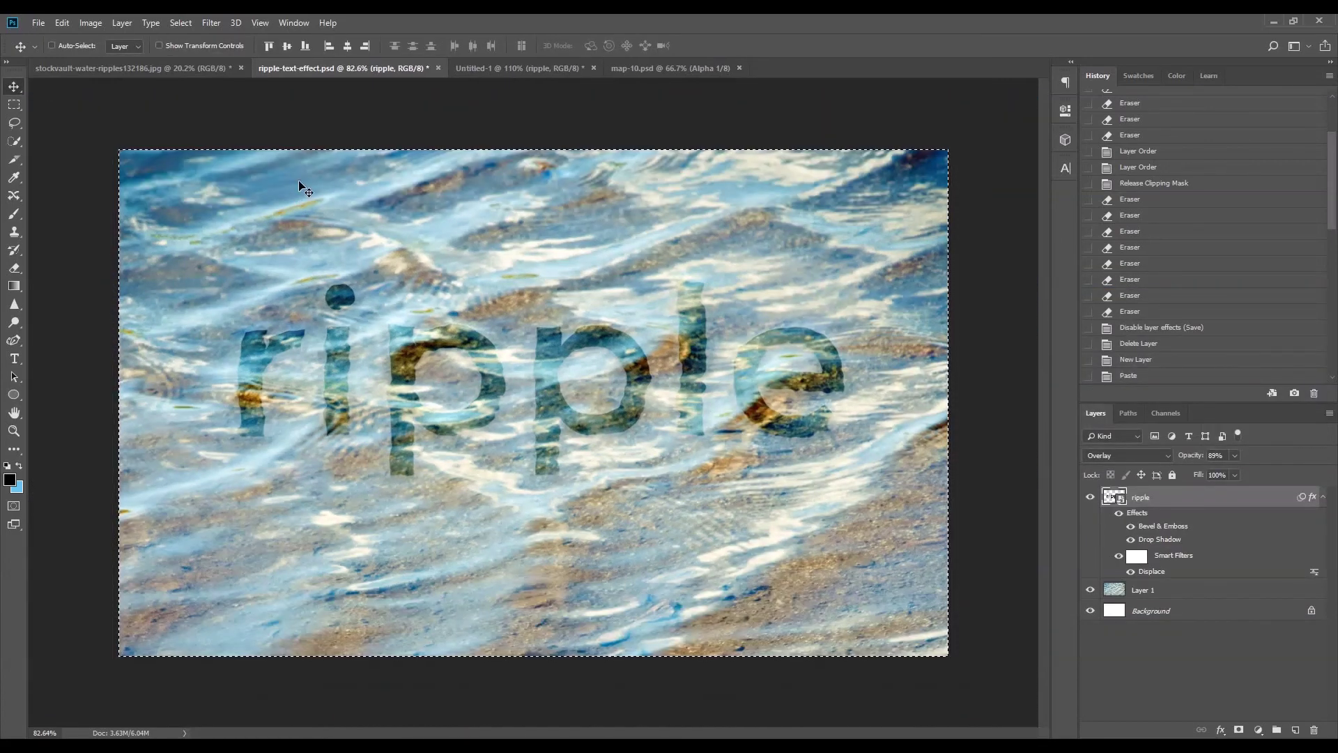